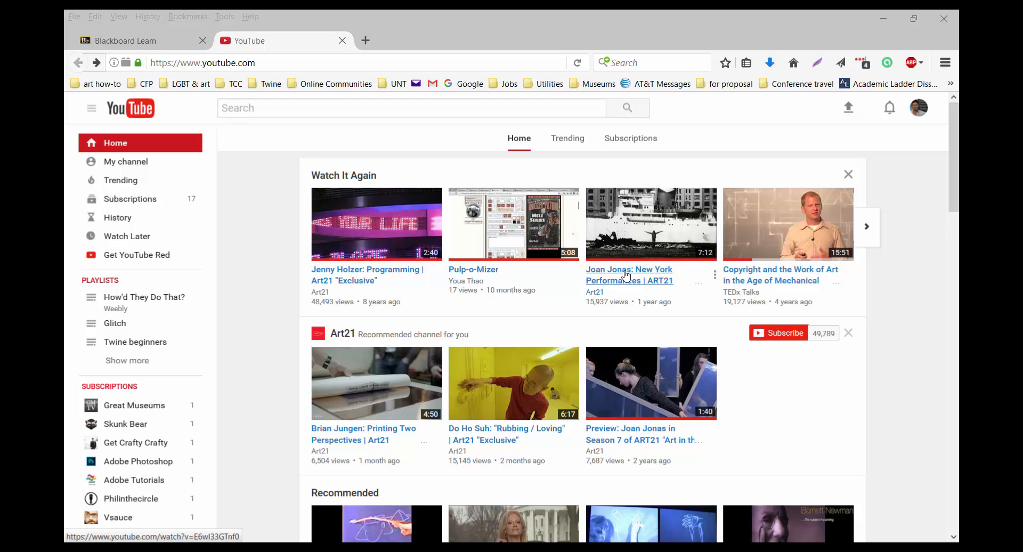
- Open the "Joan Jonas: New York Performances" video, pause it, and add it to a new public playlist named "Joan Jonas"
click(626, 276)
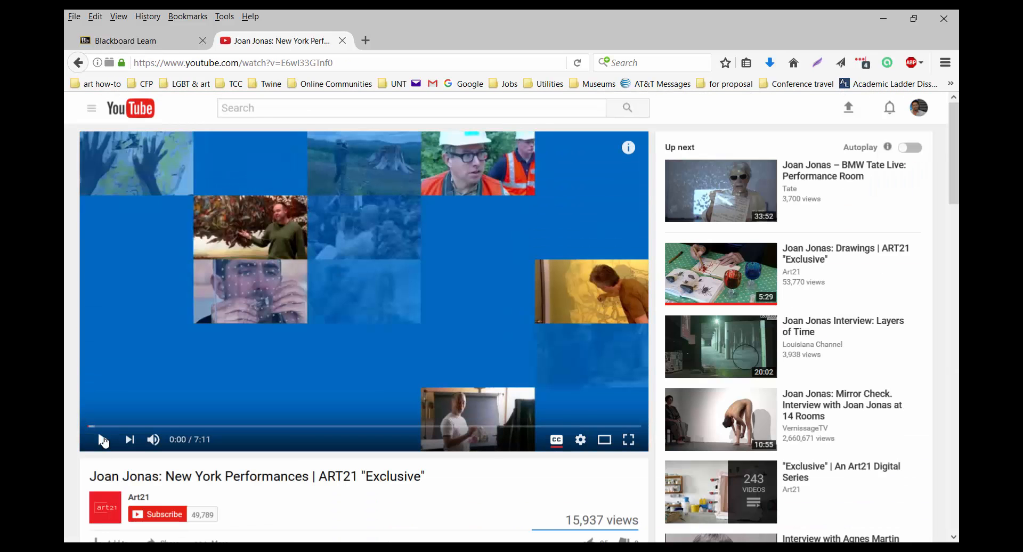
click(104, 440)
scroll(76, 390, down, 4)
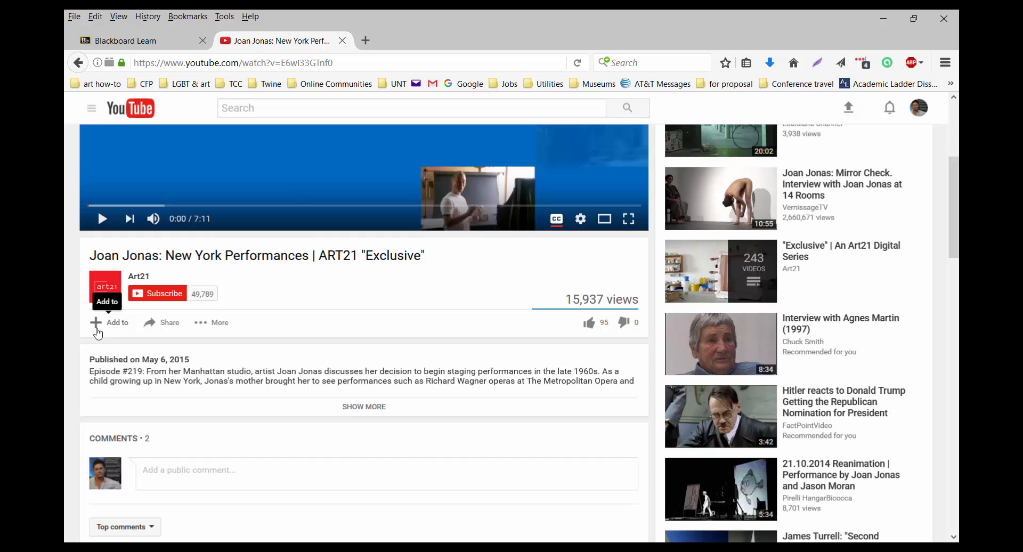
click(96, 329)
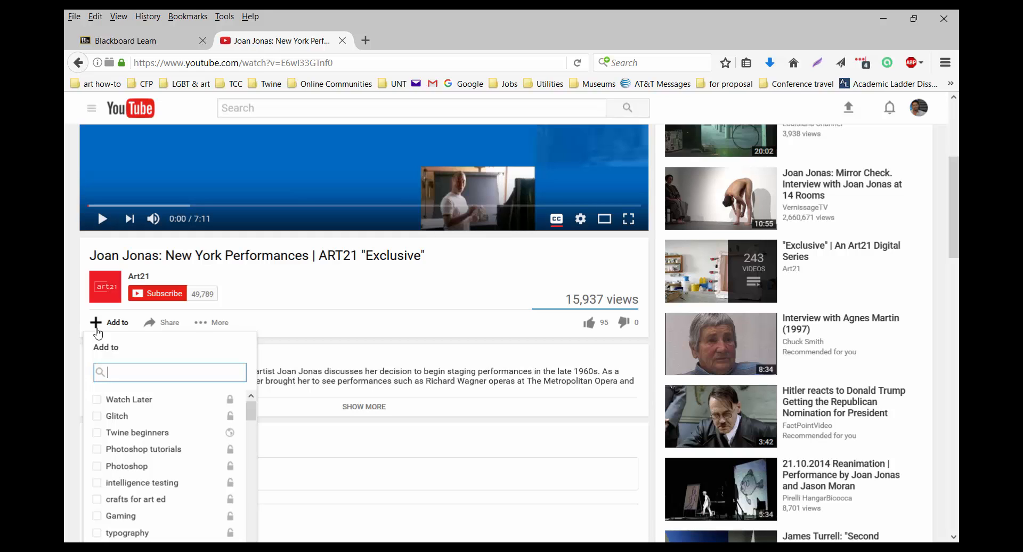
text(Joa)
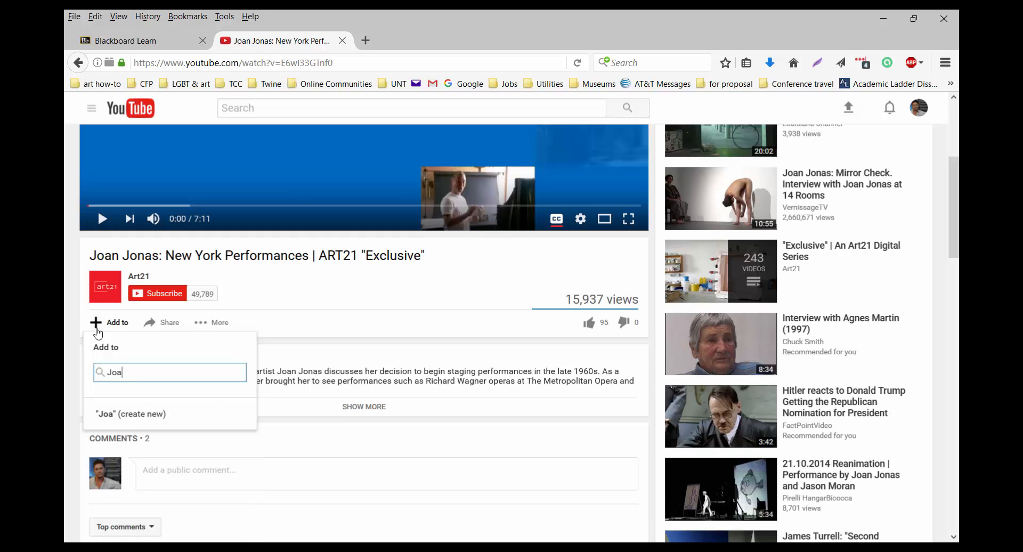
text(n Jonas)
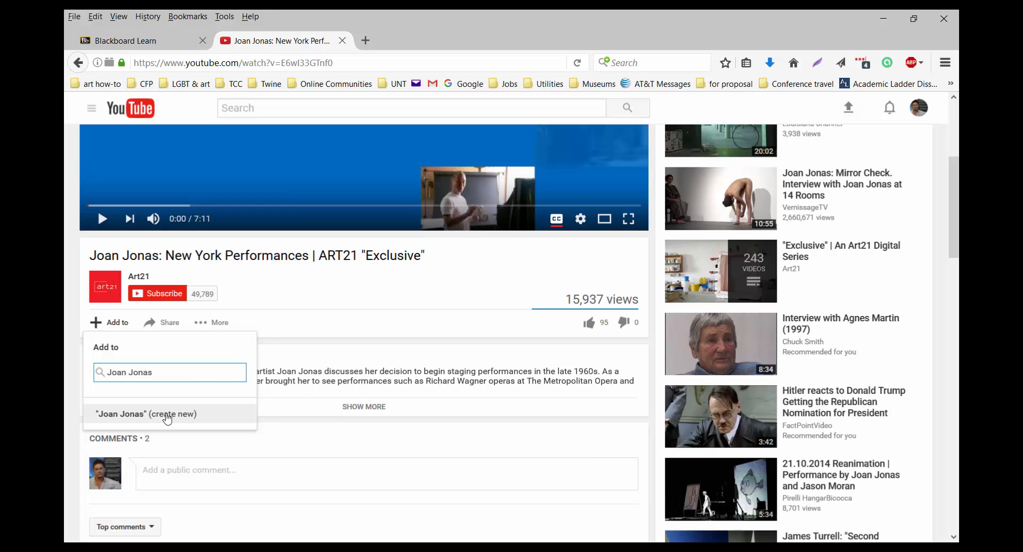
click(167, 419)
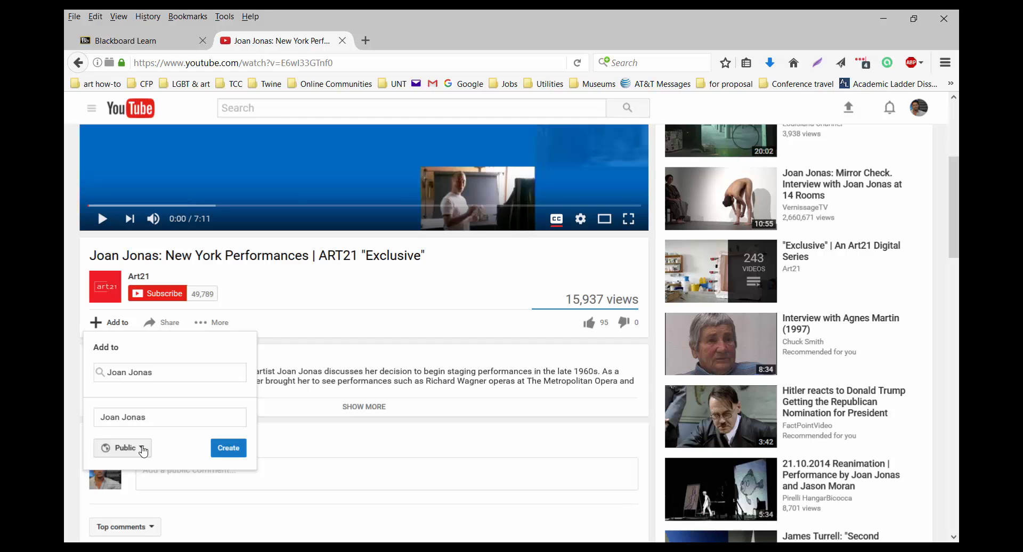
click(143, 450)
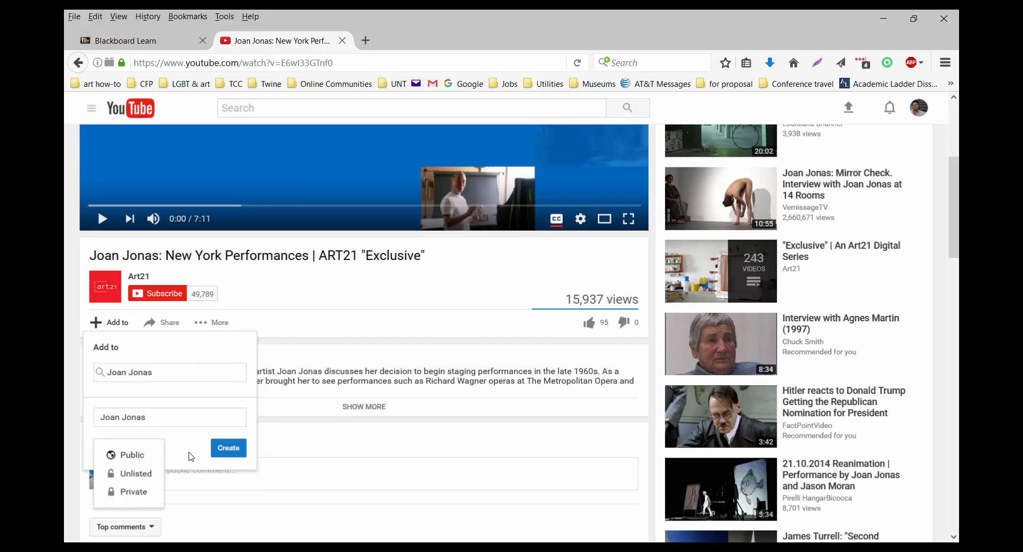
click(150, 459)
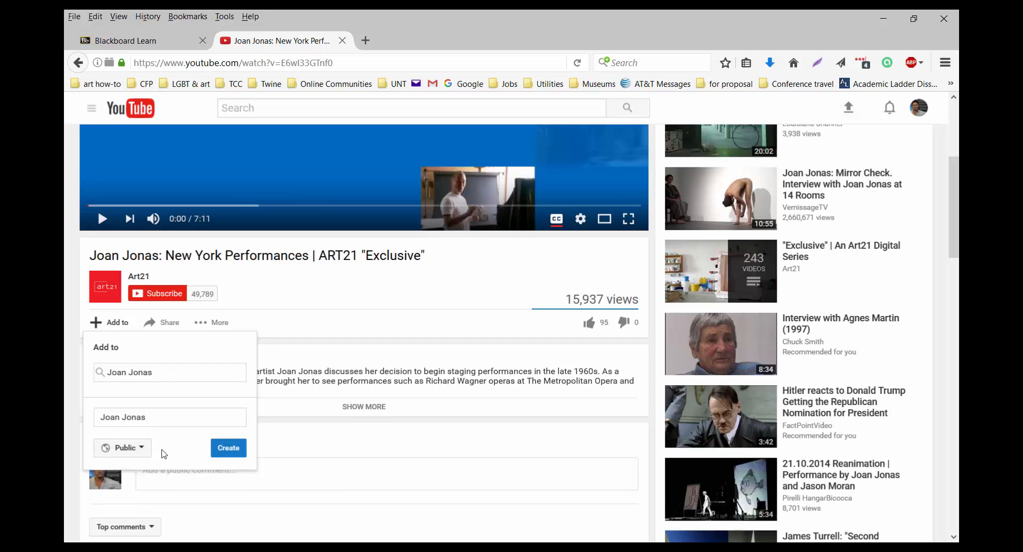
click(230, 450)
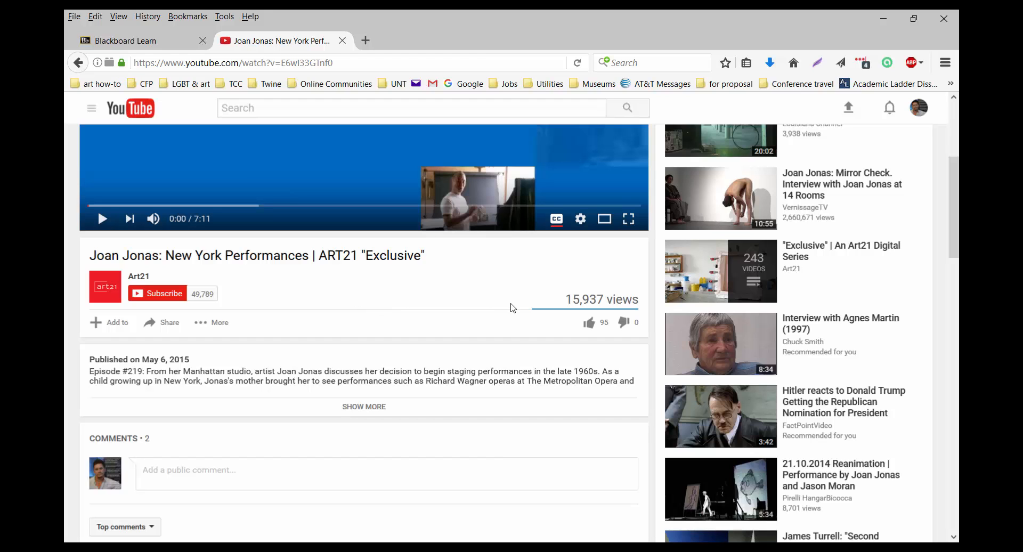
- Open the suggested video "Joan Jonas: Drawings | ART21 Exclusive", pause it, and add it to the Joan Jonas playlist
scroll(538, 304, up, 3)
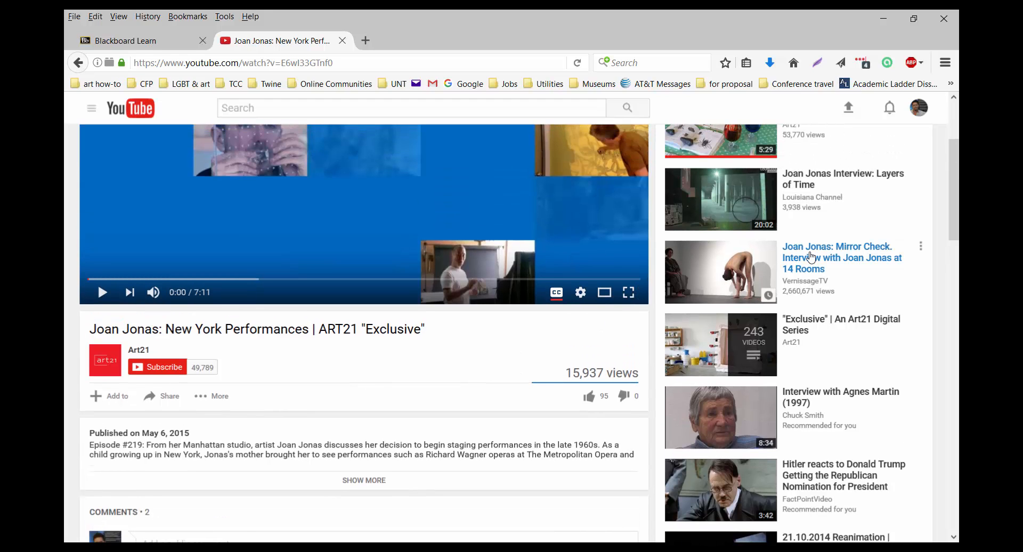
scroll(946, 216, up, 6)
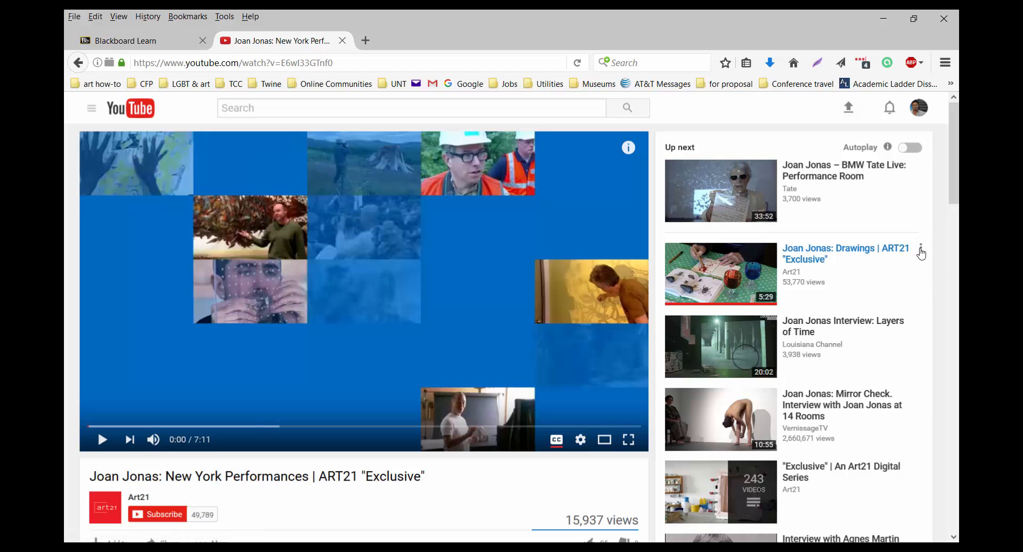
click(922, 251)
click(930, 247)
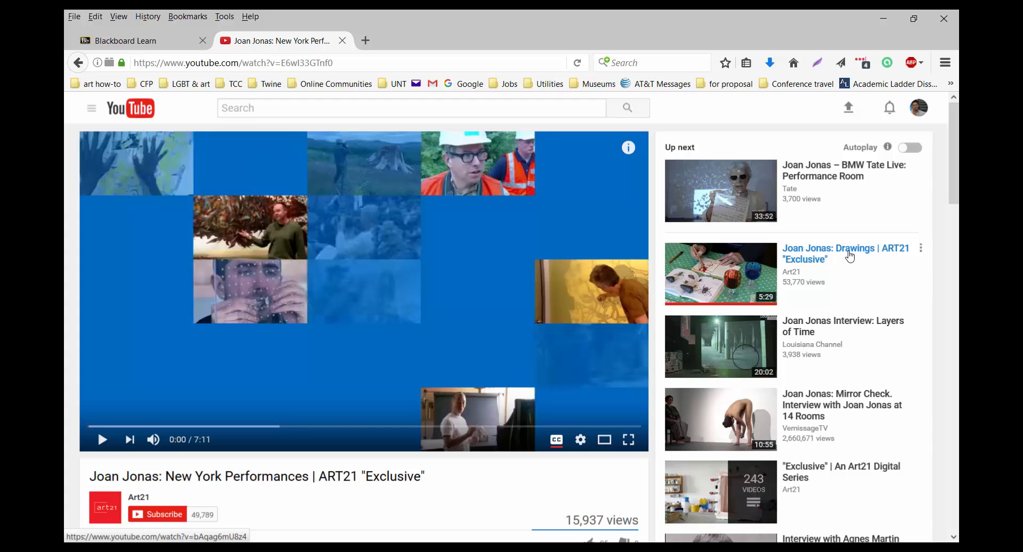
click(851, 257)
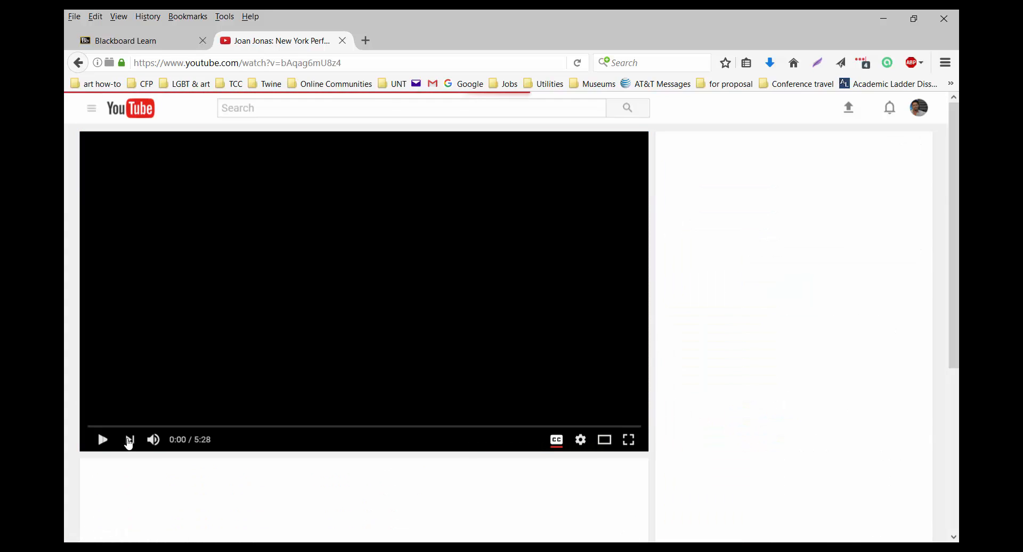
click(105, 440)
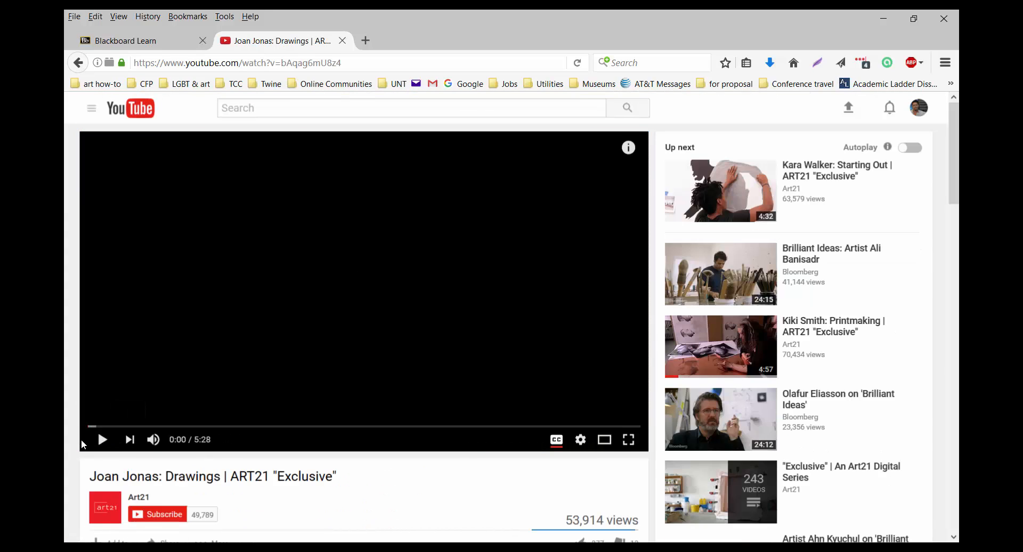
scroll(82, 426, down, 3)
click(96, 396)
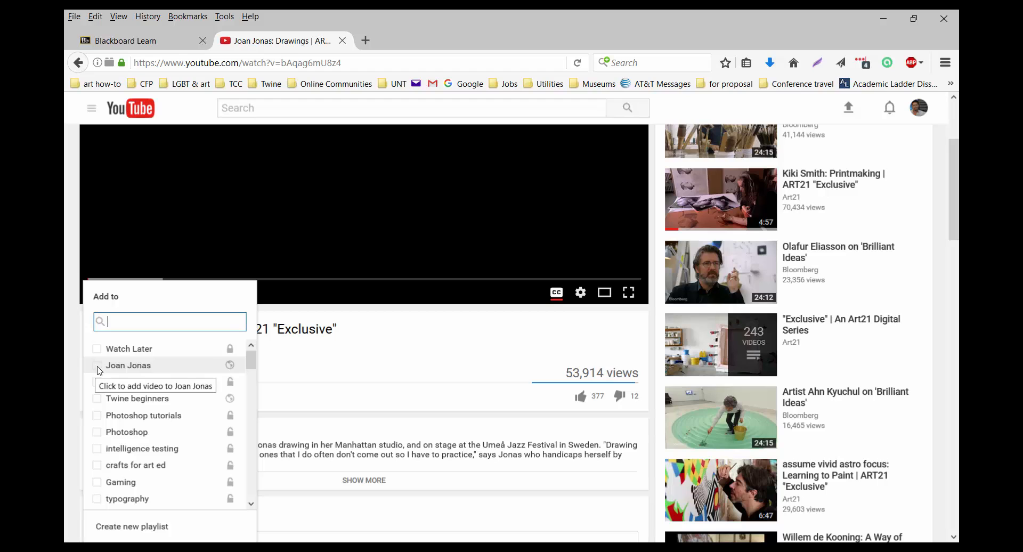
click(99, 367)
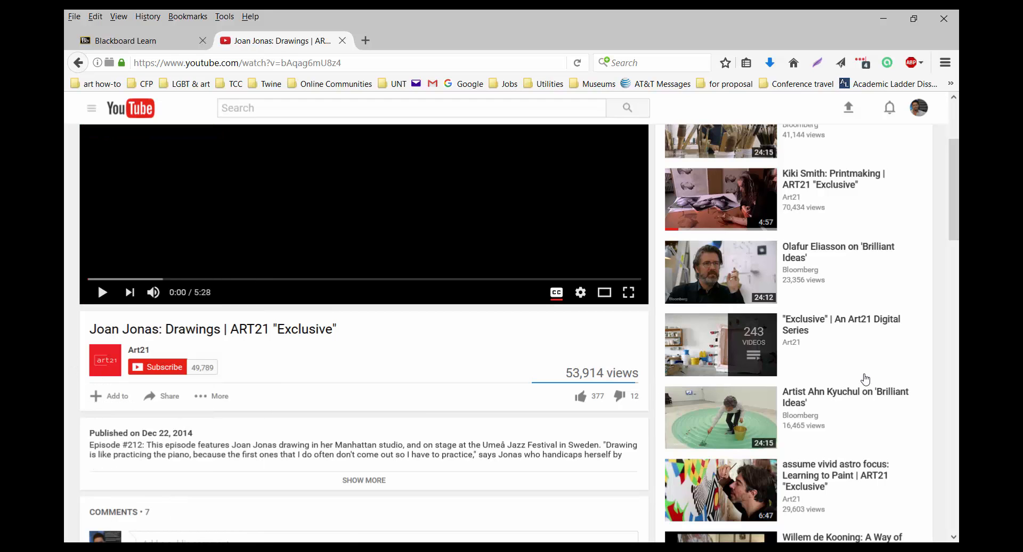
- Browse the suggested videos, return to the "Joan Jonas: New York Performances" video page, and pause playback
scroll(894, 368, up, 3)
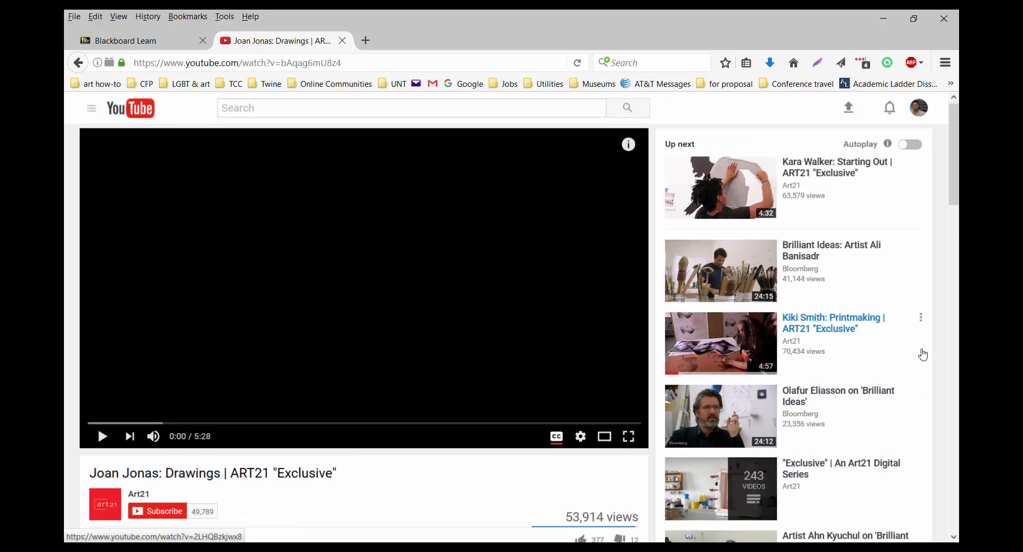
scroll(923, 354, down, 5)
scroll(920, 352, down, 5)
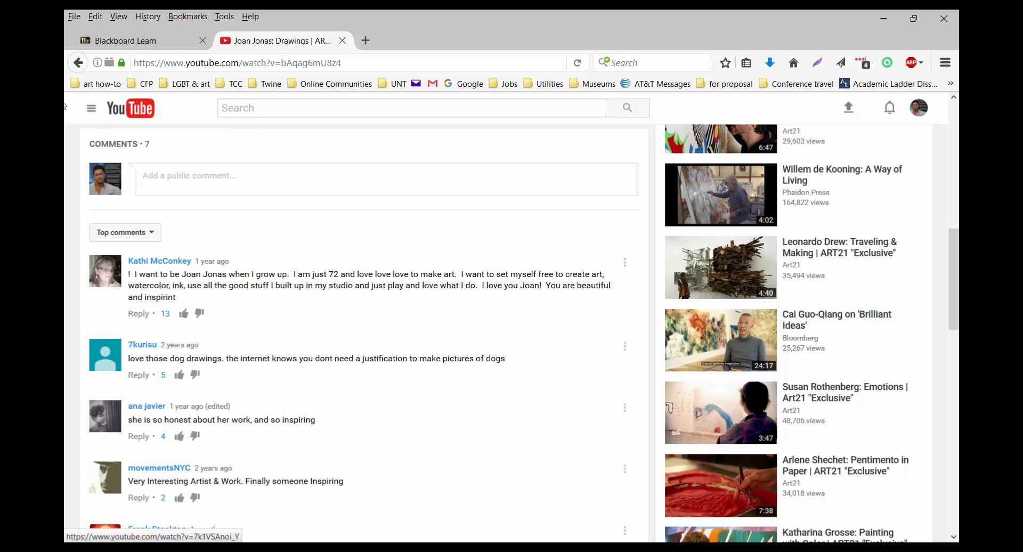
click(78, 62)
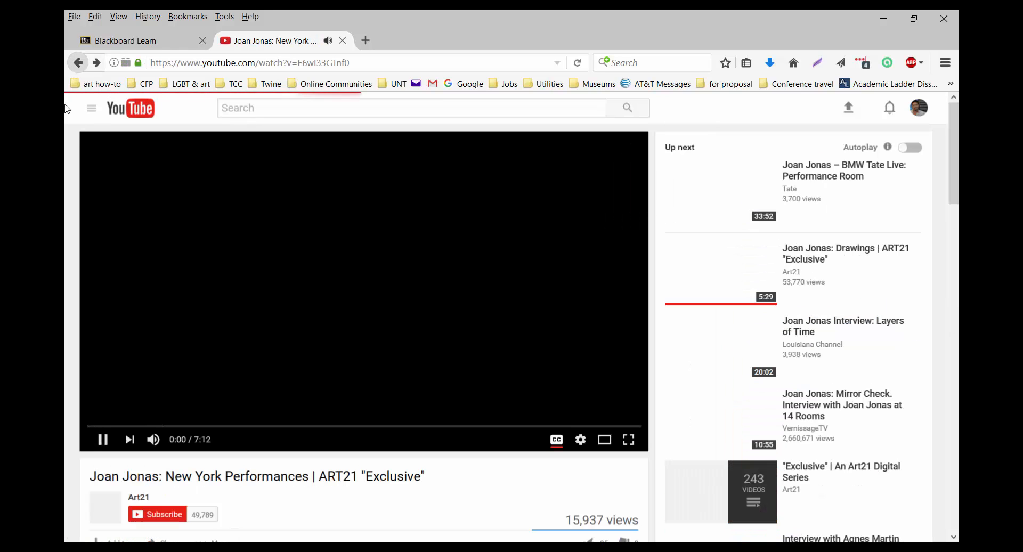
click(103, 441)
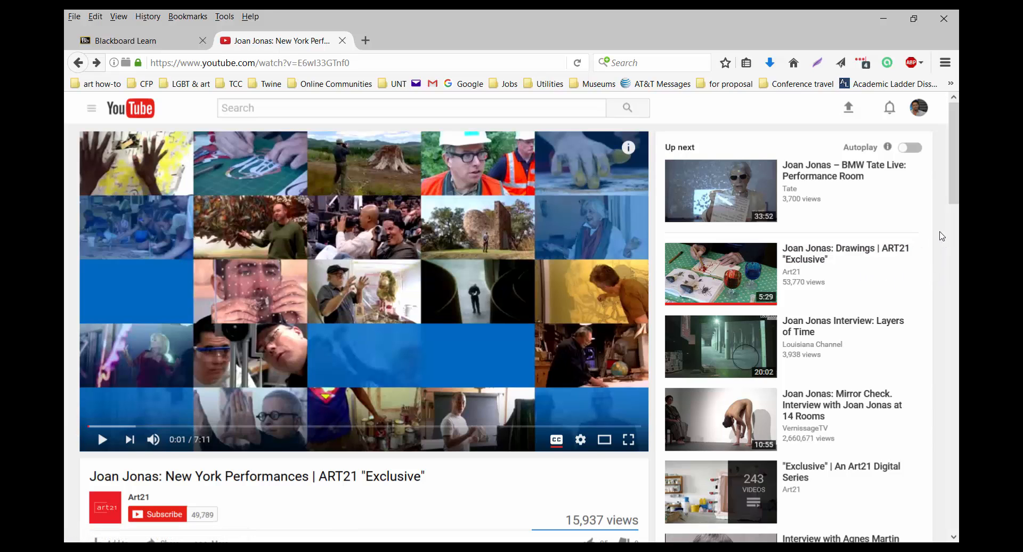
- Open the suggested video "Joan Jonas: Mirror Check. Interview with Joan Jonas at 14 Rooms", pause it, and add it to the Joan Jonas playlist
scroll(942, 237, down, 5)
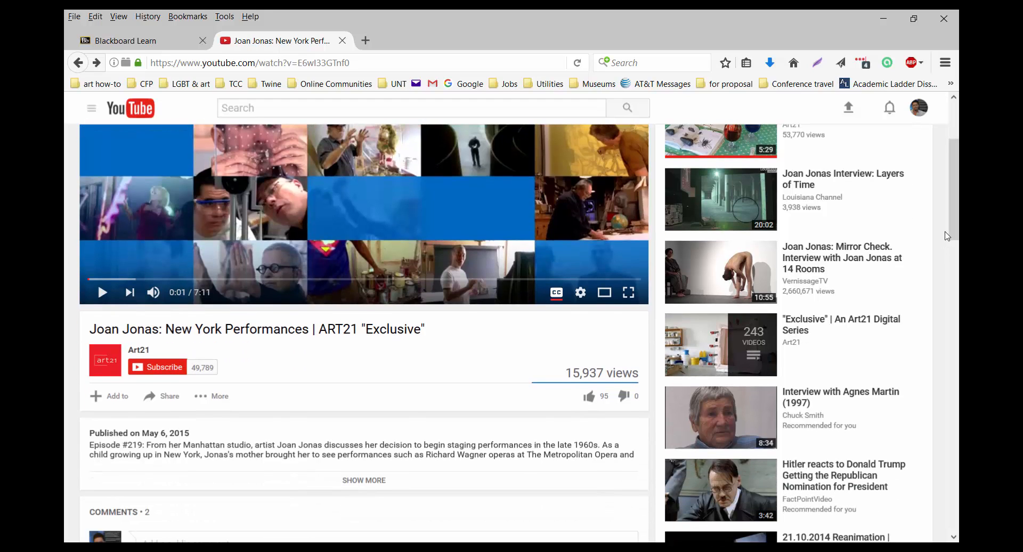
click(861, 249)
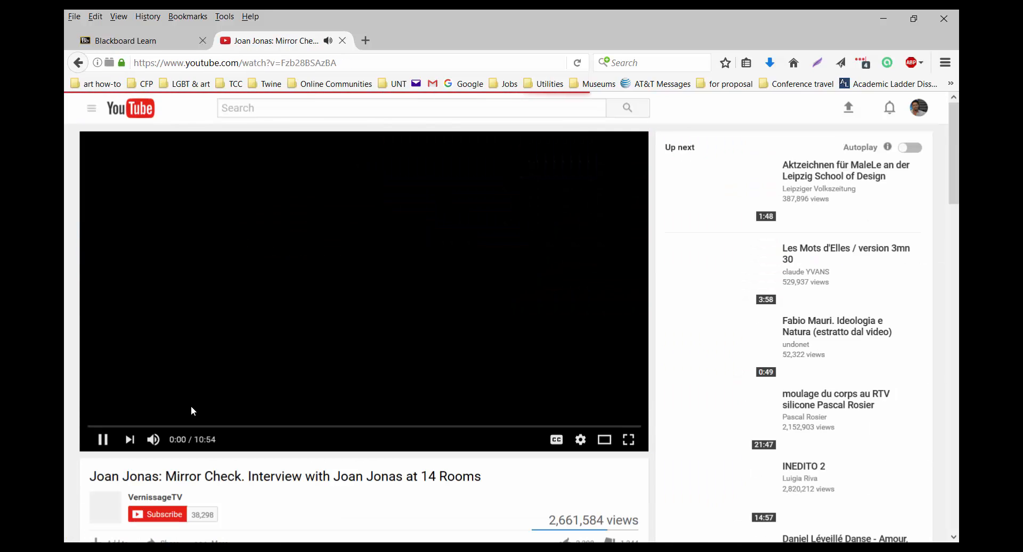
click(102, 442)
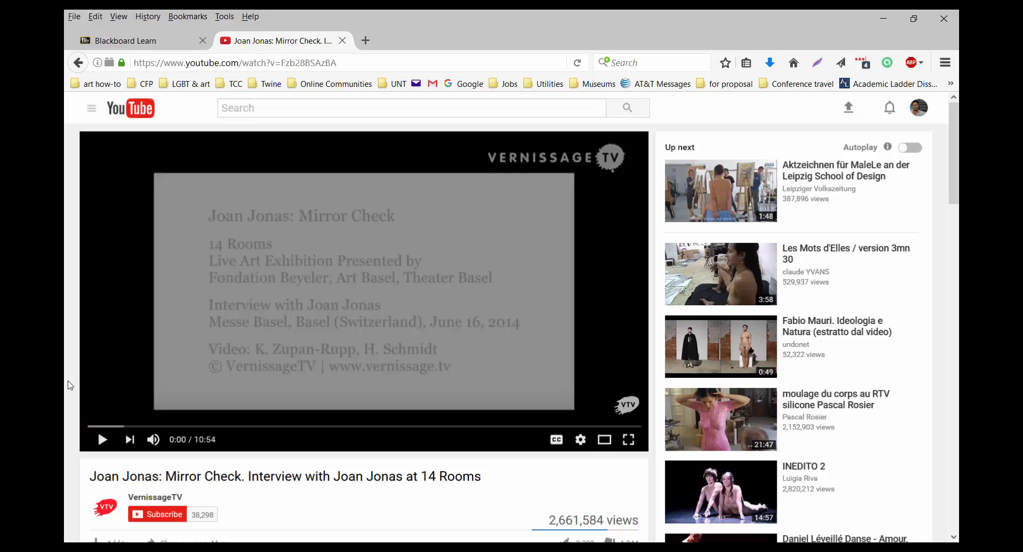
scroll(69, 385, down, 5)
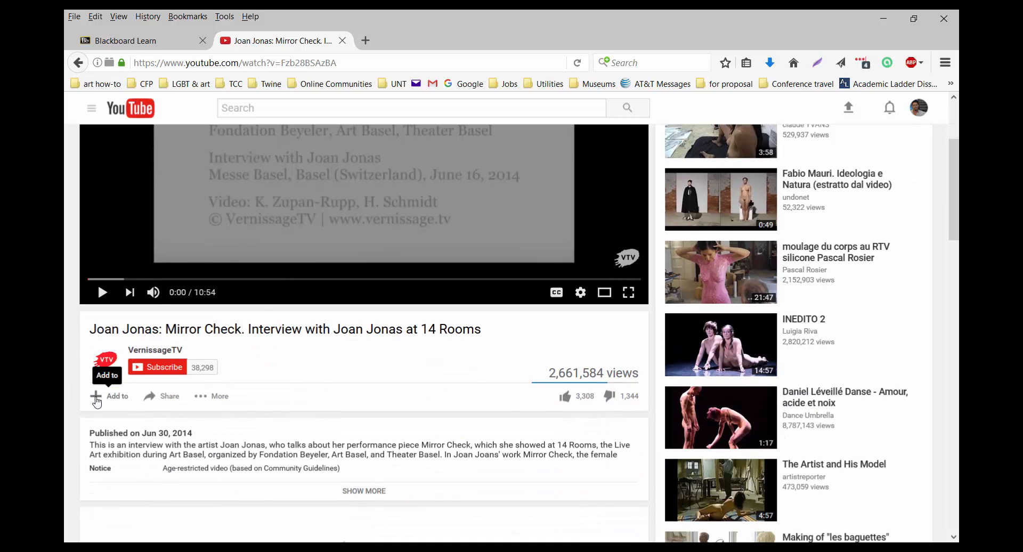
click(97, 398)
click(98, 366)
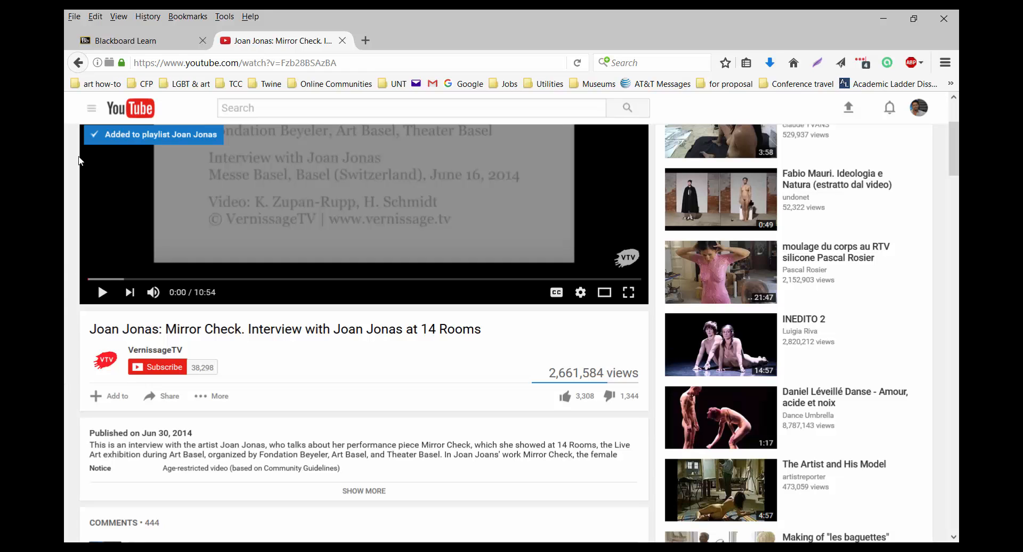
- Open the page of the Joan Jonas playlist
click(93, 111)
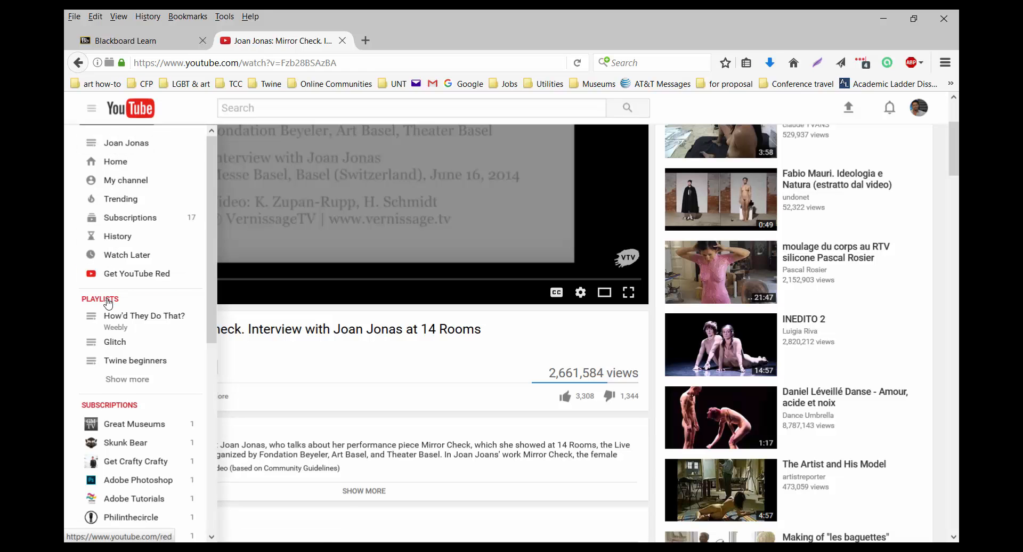
mouse_move(107, 305)
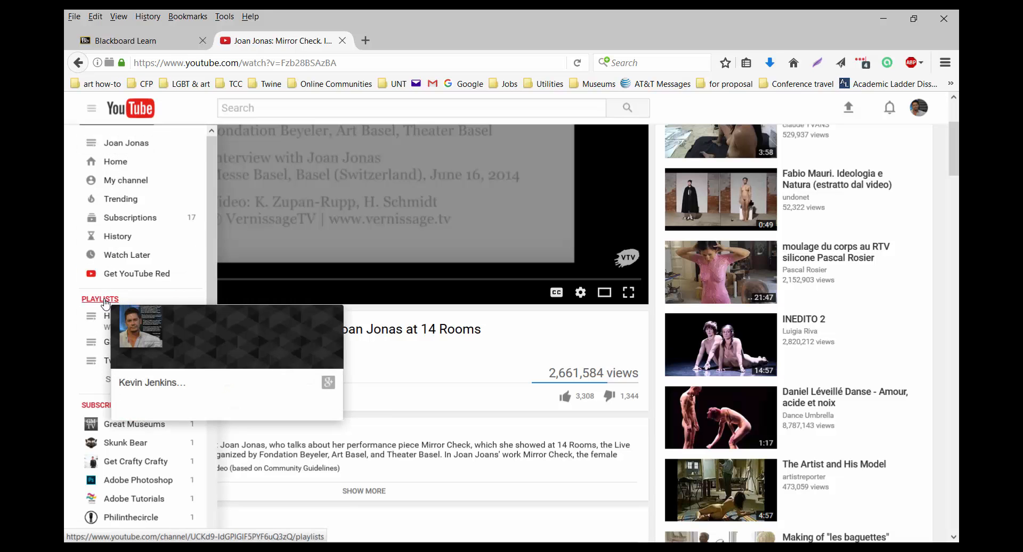
click(95, 149)
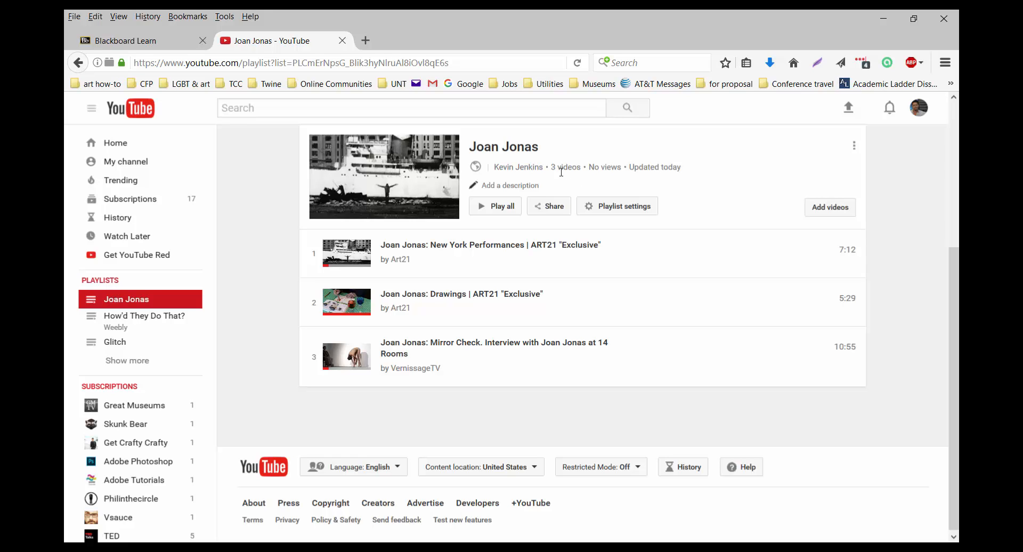
- Copy the embed iframe code of the Joan Jonas playlist from its sharing options
click(553, 212)
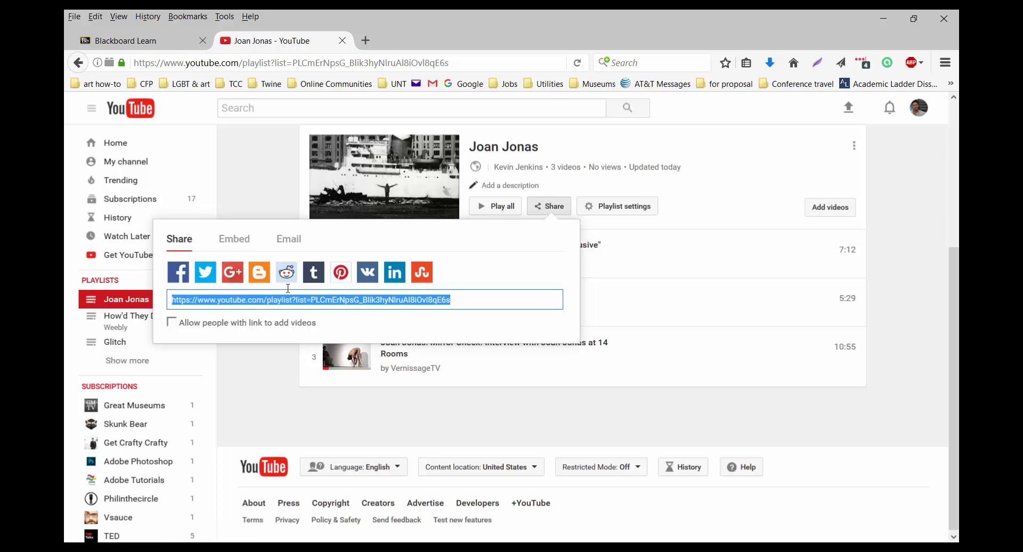
click(234, 239)
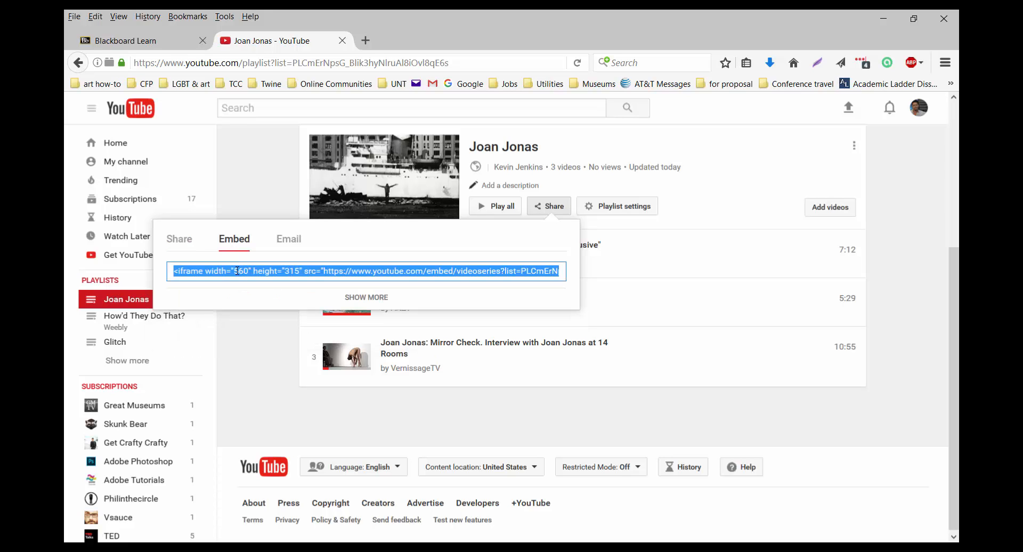
right_click(237, 268)
click(265, 304)
- Switch to Blackboard Learn and start a new thread in the Media practice forum with the subject "Embed YouTube playlist"
click(148, 42)
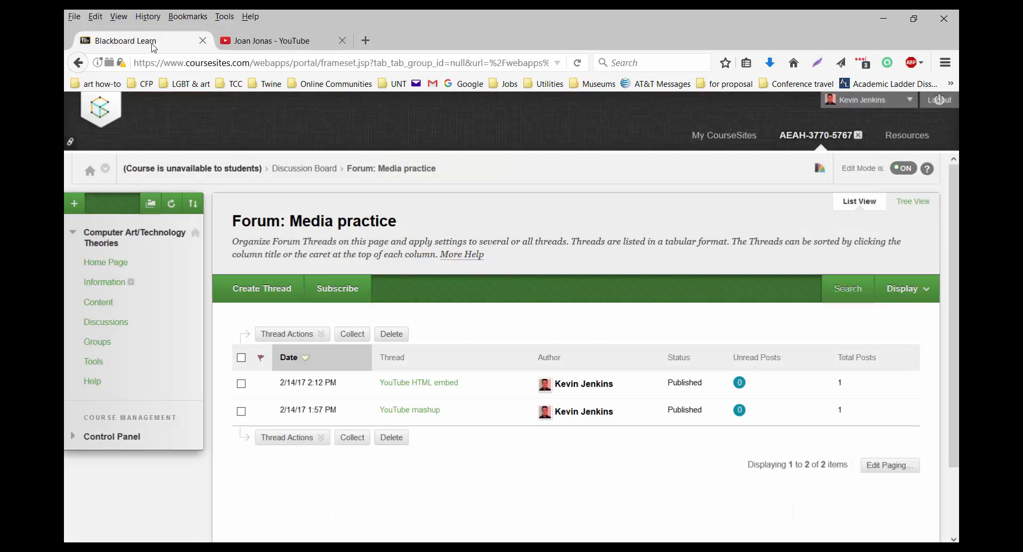
click(238, 293)
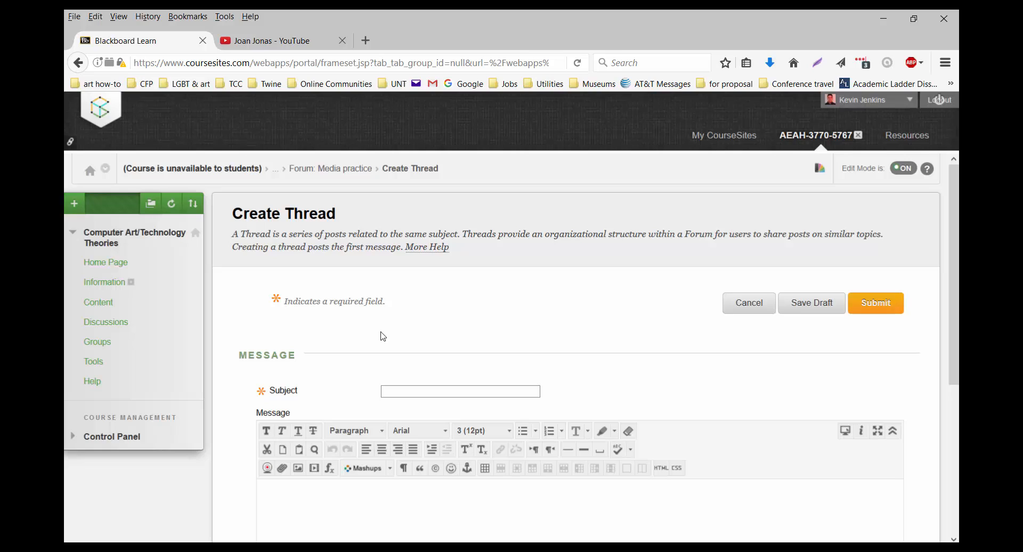
text(Embed)
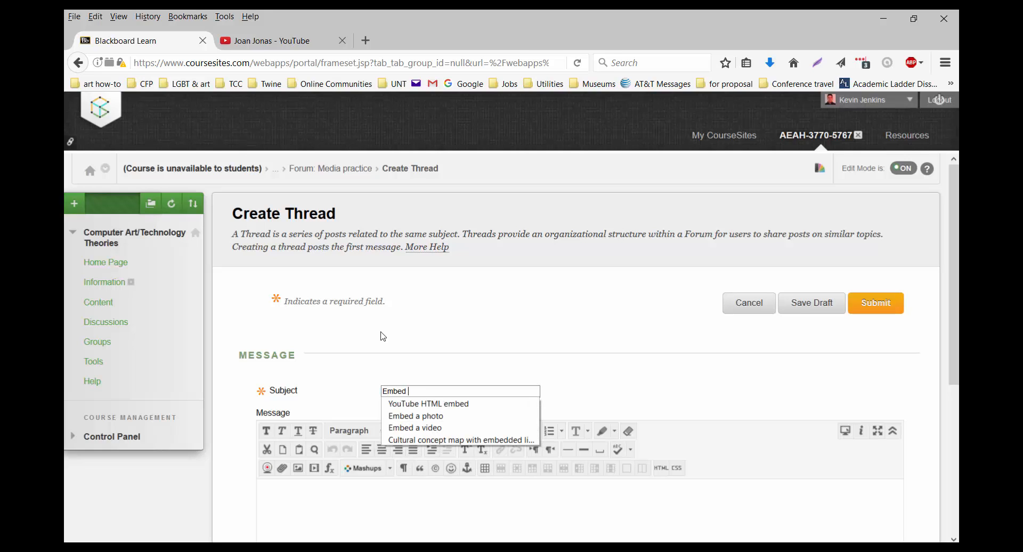
text( You)
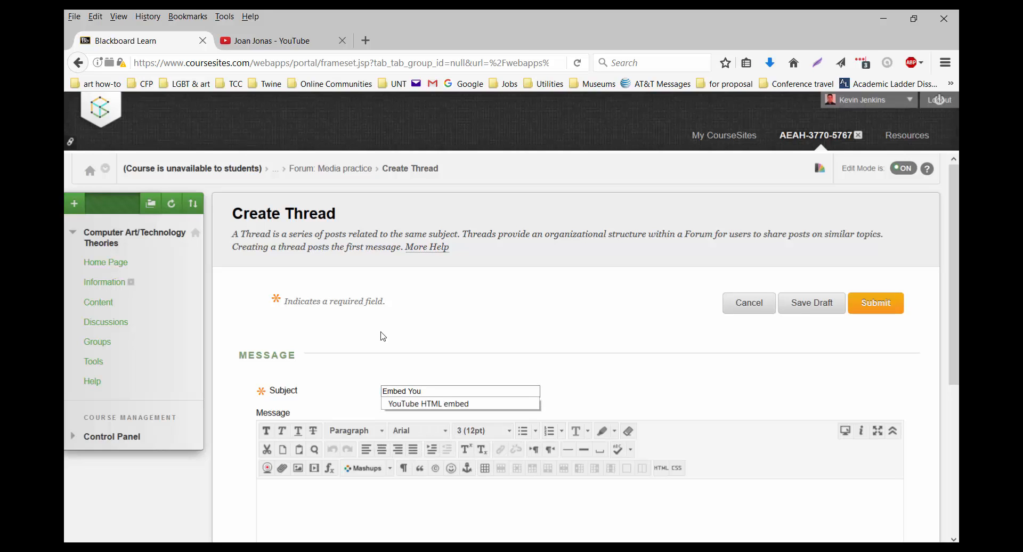
text(tube playlist)
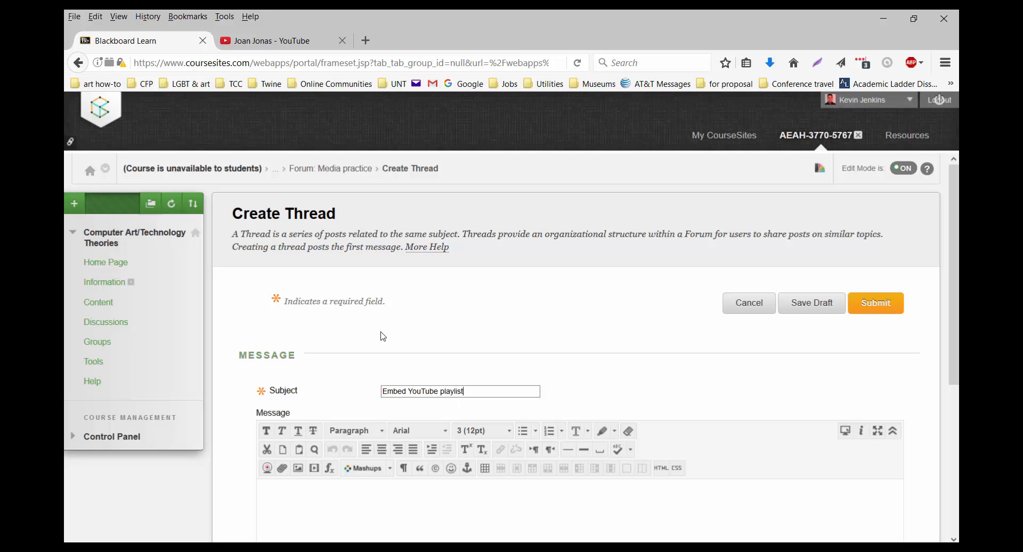
- Paste the copied playlist iframe code into the message's HTML code view and update the message
scroll(384, 337, down, 2)
click(434, 428)
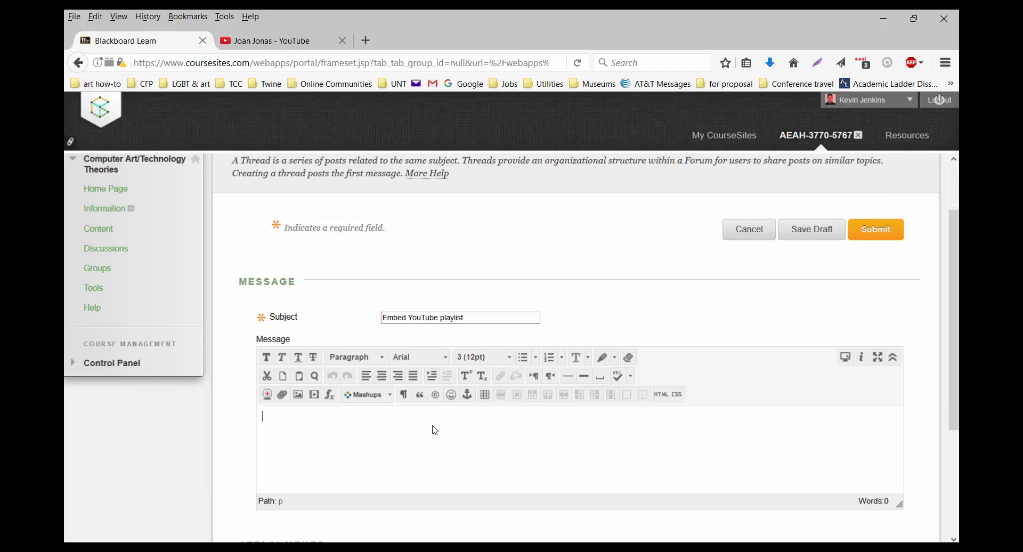
click(661, 395)
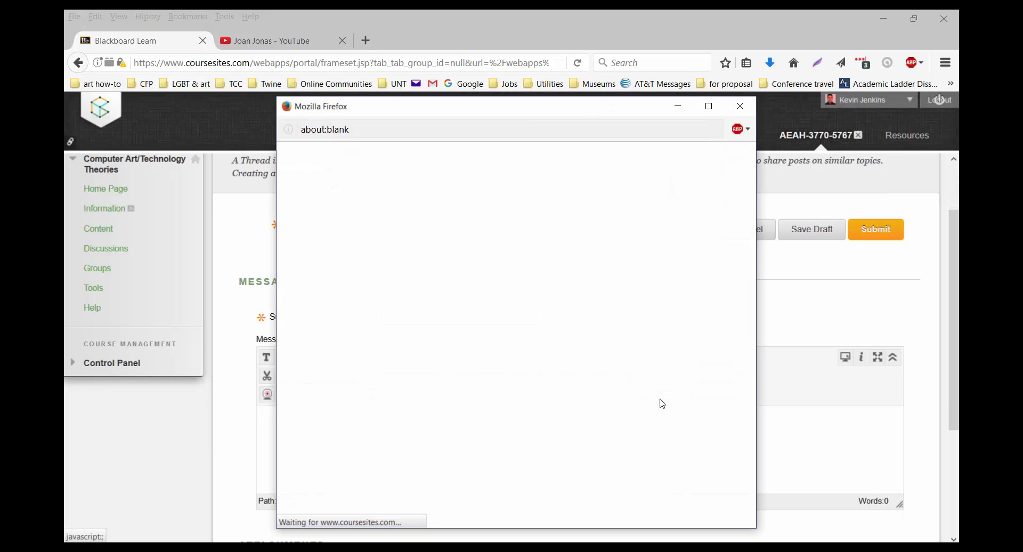
right_click(540, 227)
click(556, 276)
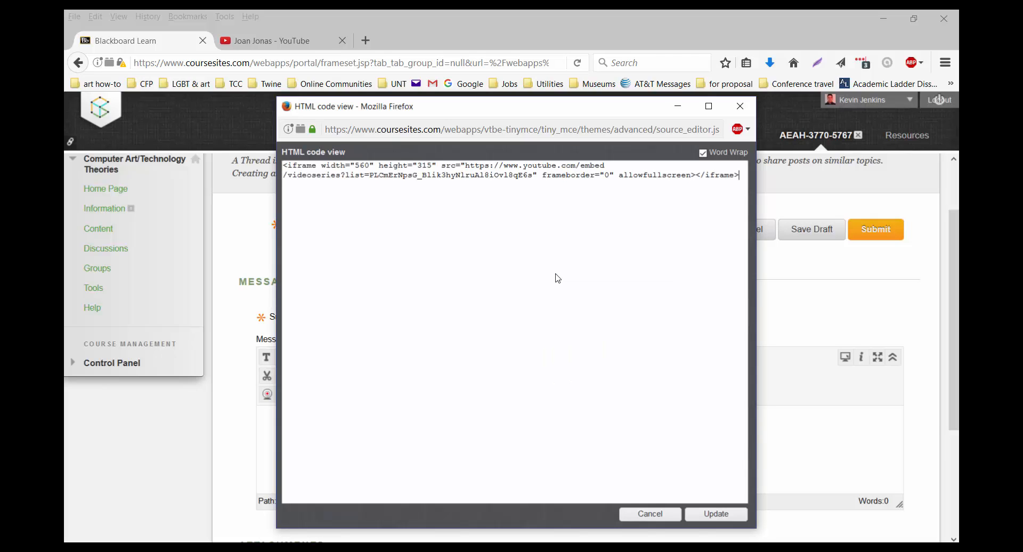
click(716, 515)
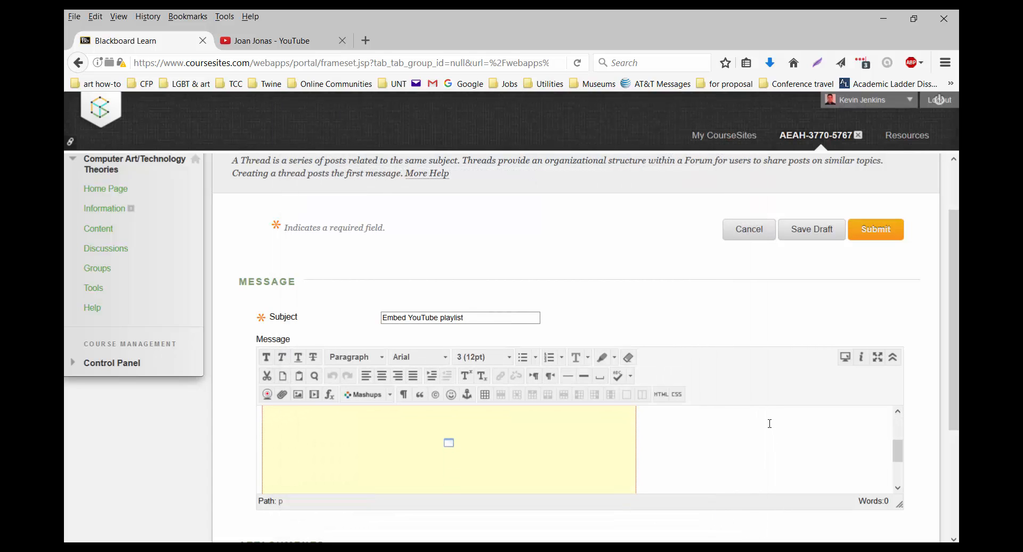
- Check the embedded frame in the message body and submit the thread
scroll(769, 426, down, 2)
scroll(768, 424, up, 3)
scroll(769, 425, down, 3)
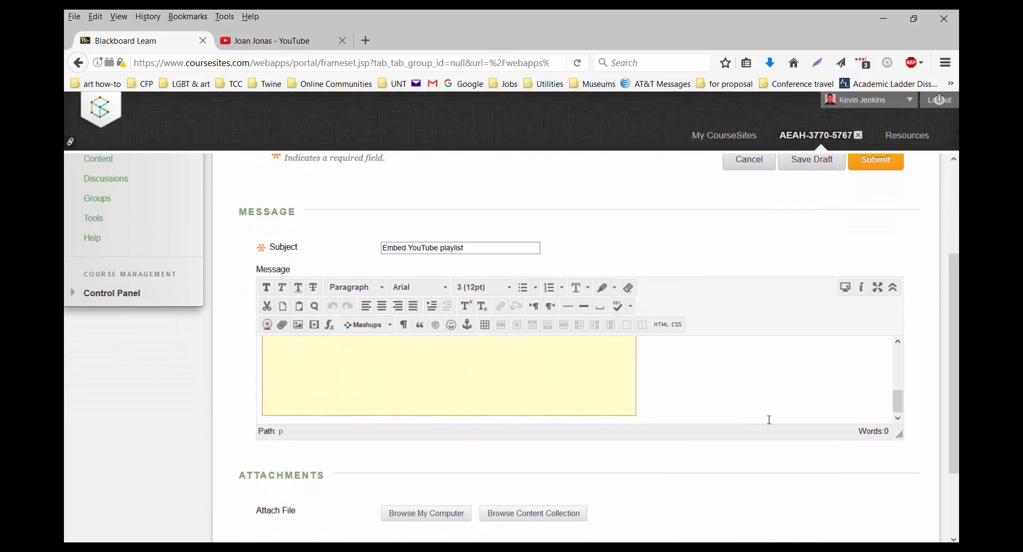
scroll(769, 423, up, 2)
scroll(771, 425, up, 2)
click(878, 305)
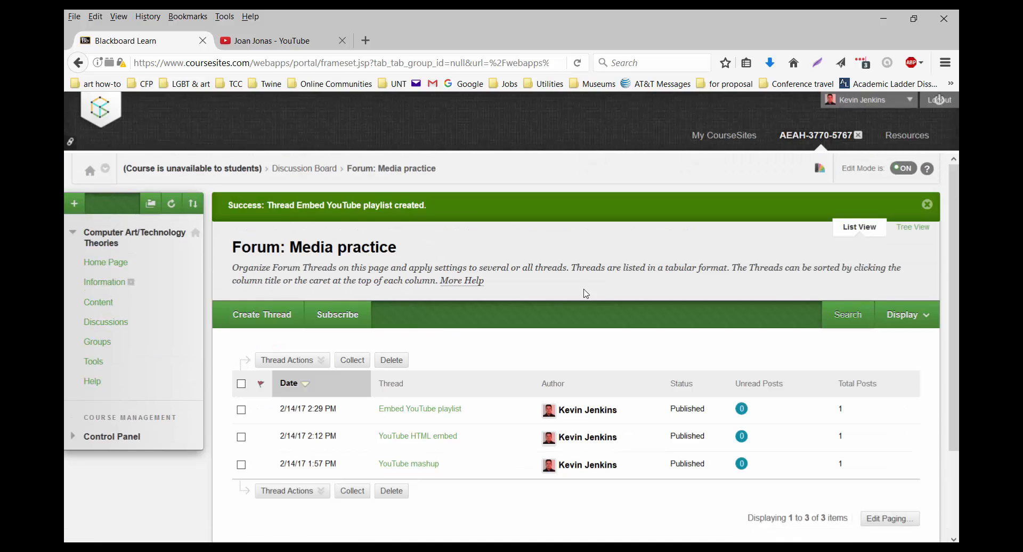
- Open the new "Embed YouTube playlist" thread and bring its embedded player into view
scroll(545, 301, down, 2)
click(430, 335)
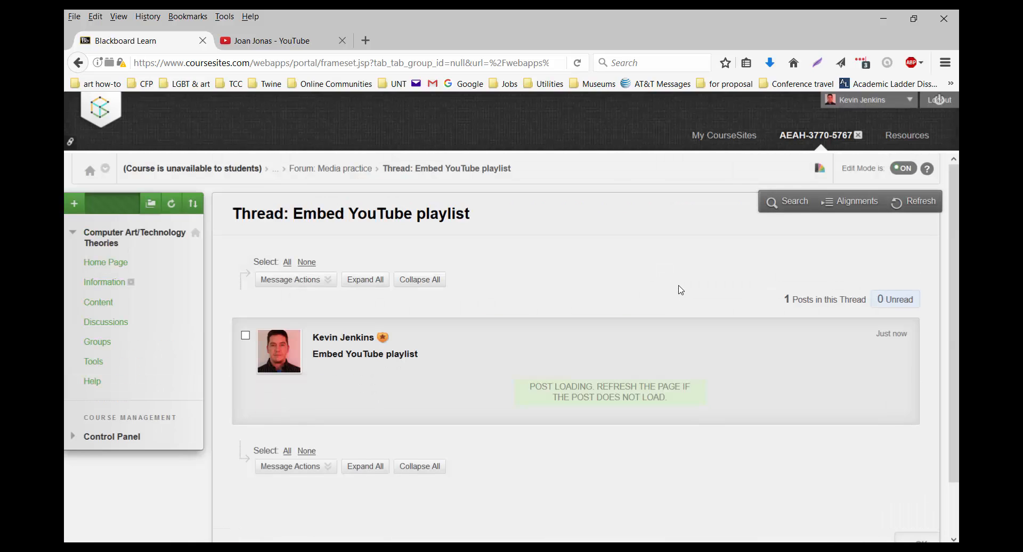
scroll(714, 269, down, 4)
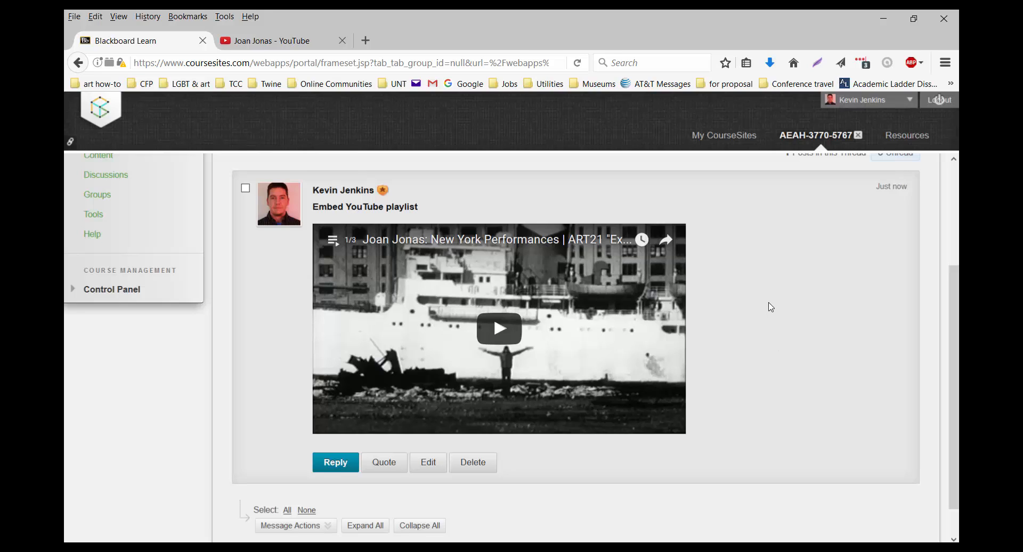
- Examine the embedded player's playlist video list, and collapse and re-expand the post
click(333, 244)
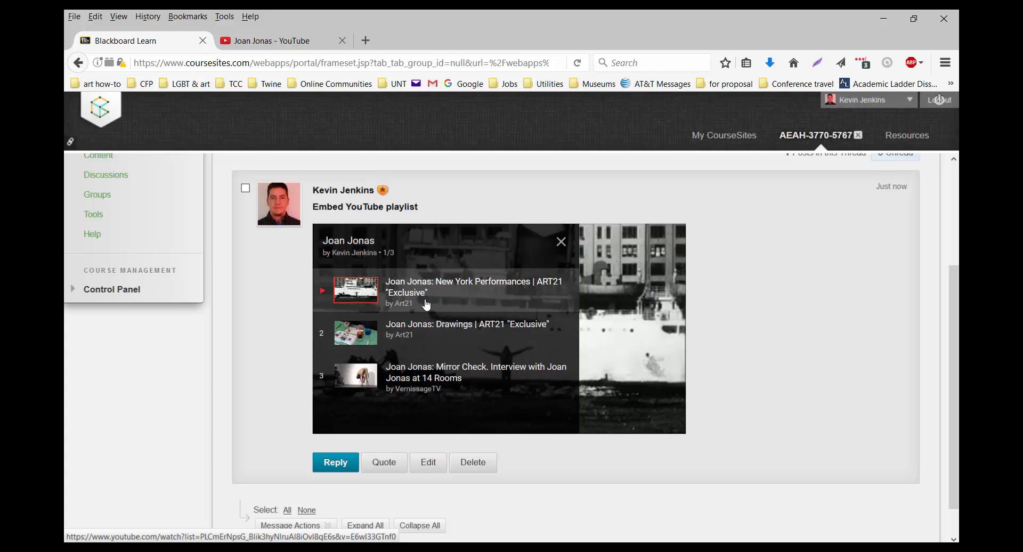
click(562, 243)
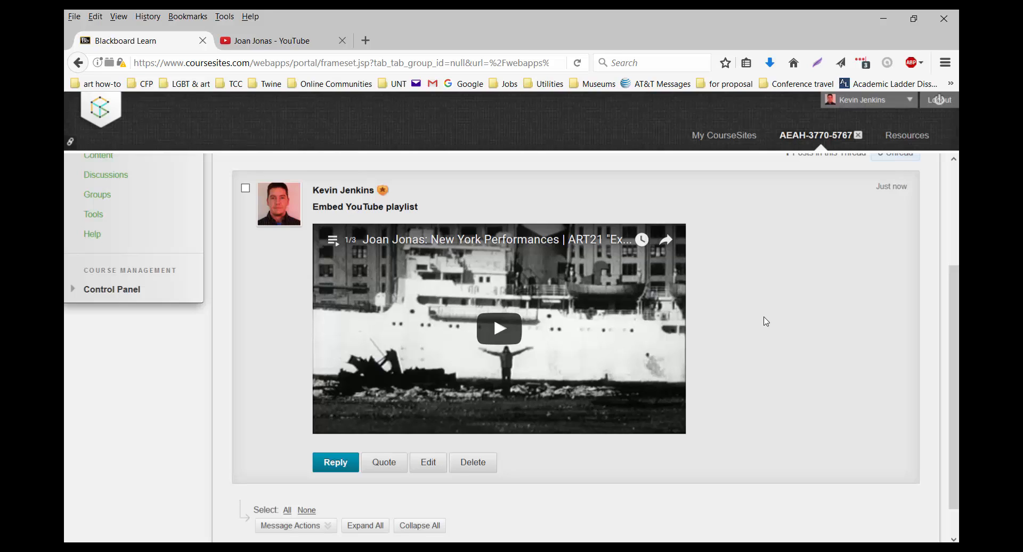
click(335, 245)
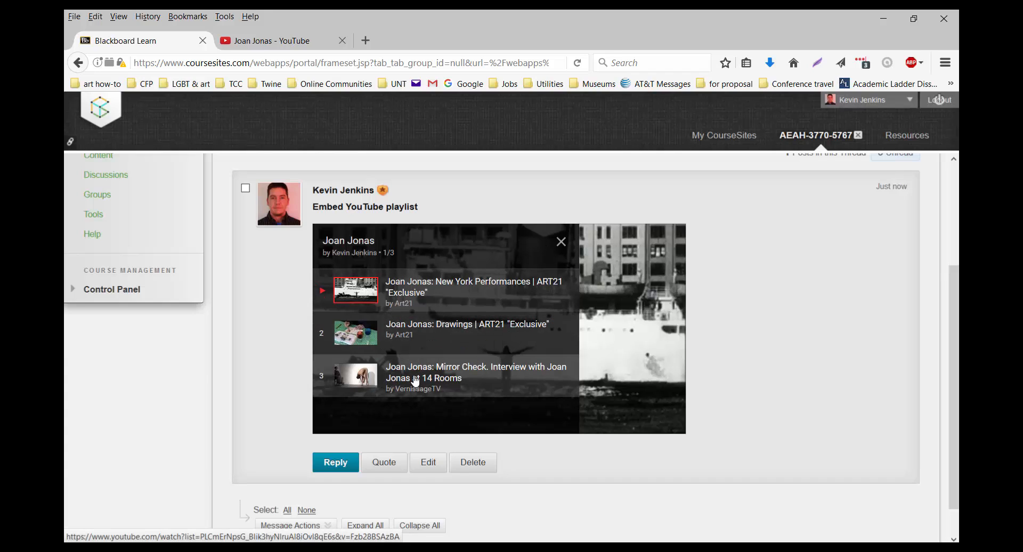
click(560, 243)
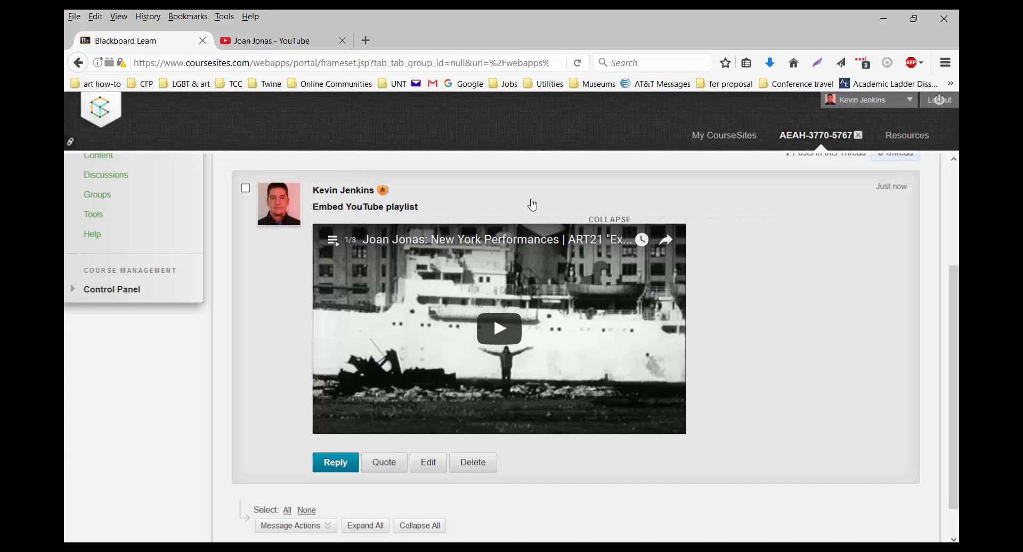
click(334, 241)
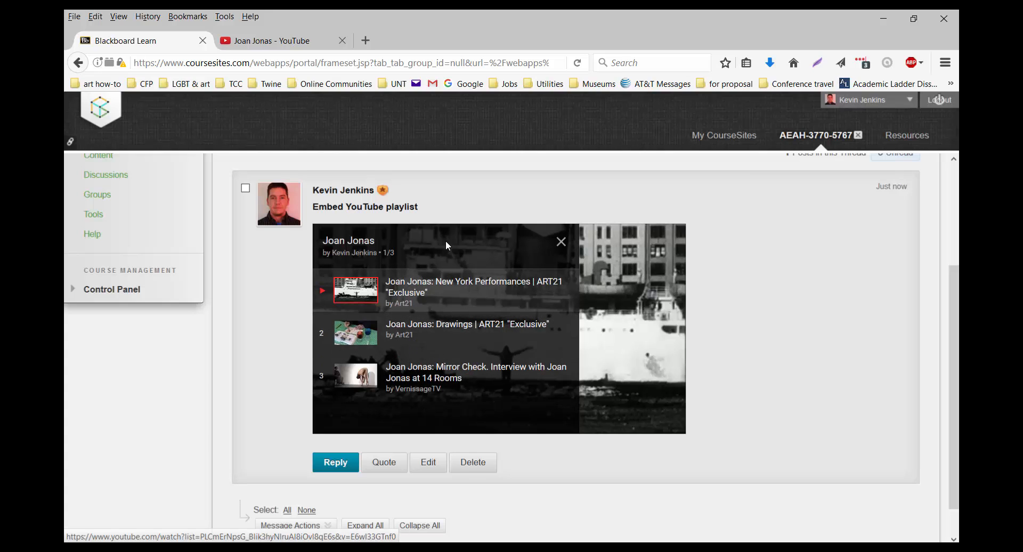
click(464, 192)
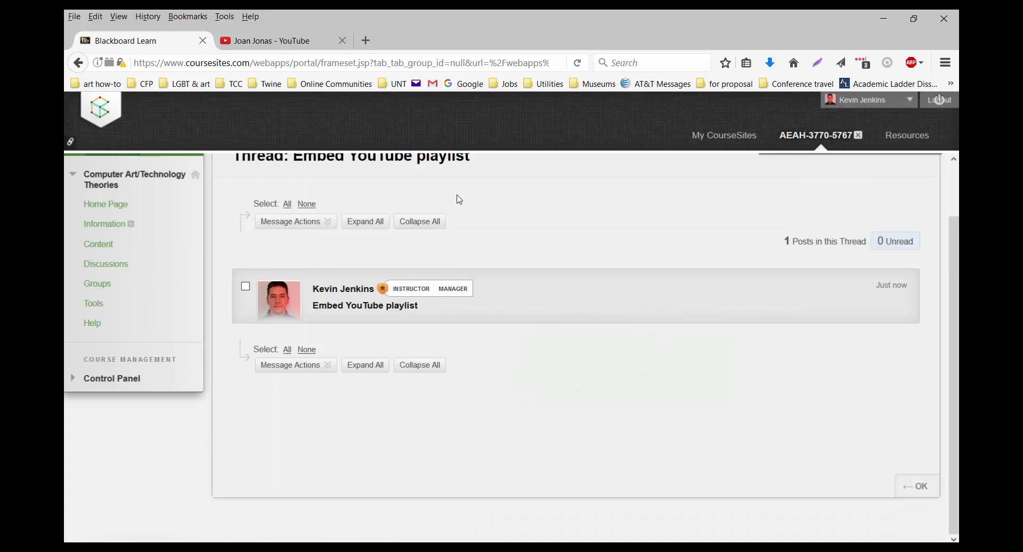
click(532, 309)
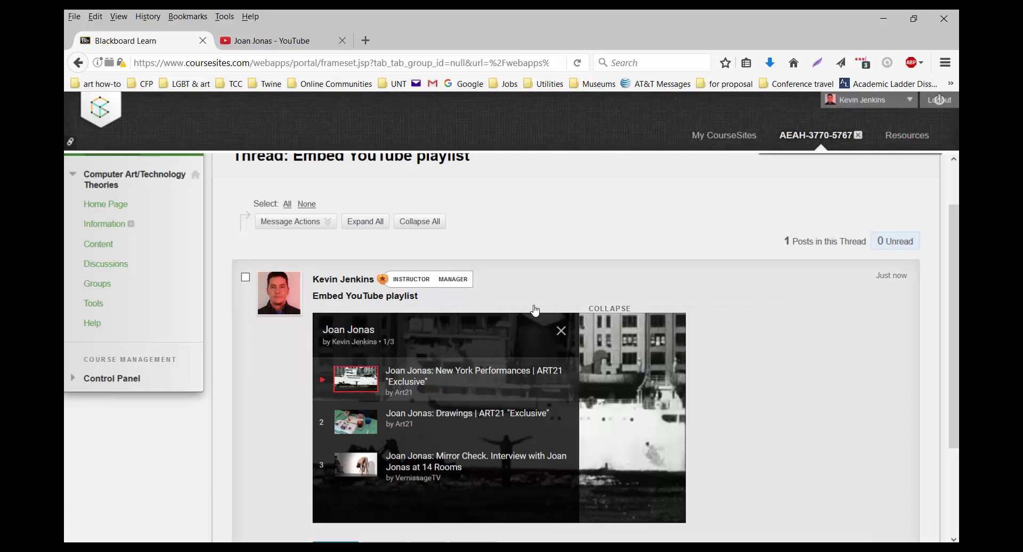
- Switch to YouTube and remove "Joan Jonas: Mirror Check. Interview with Joan Jonas at 14 Rooms" from the Joan Jonas playlist
click(297, 41)
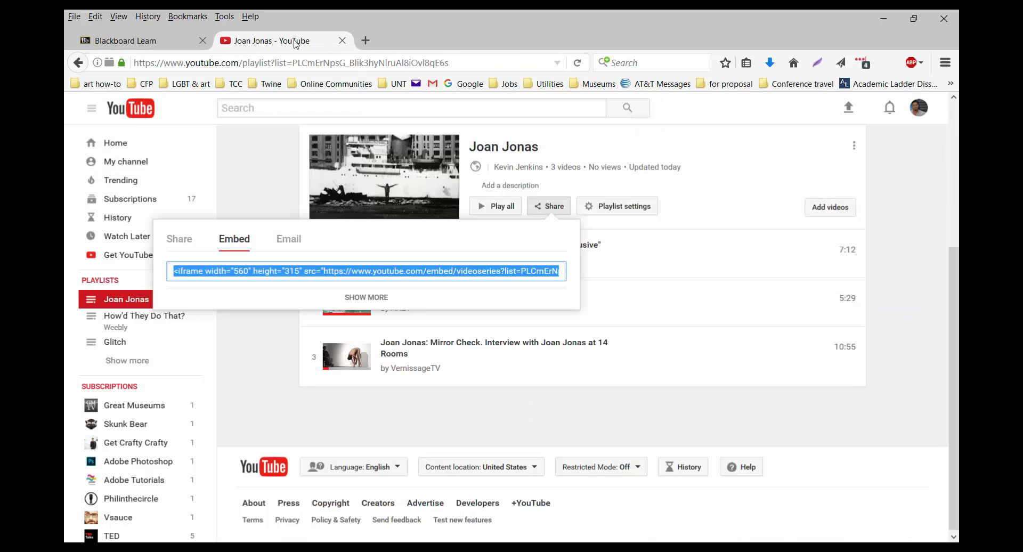
click(241, 177)
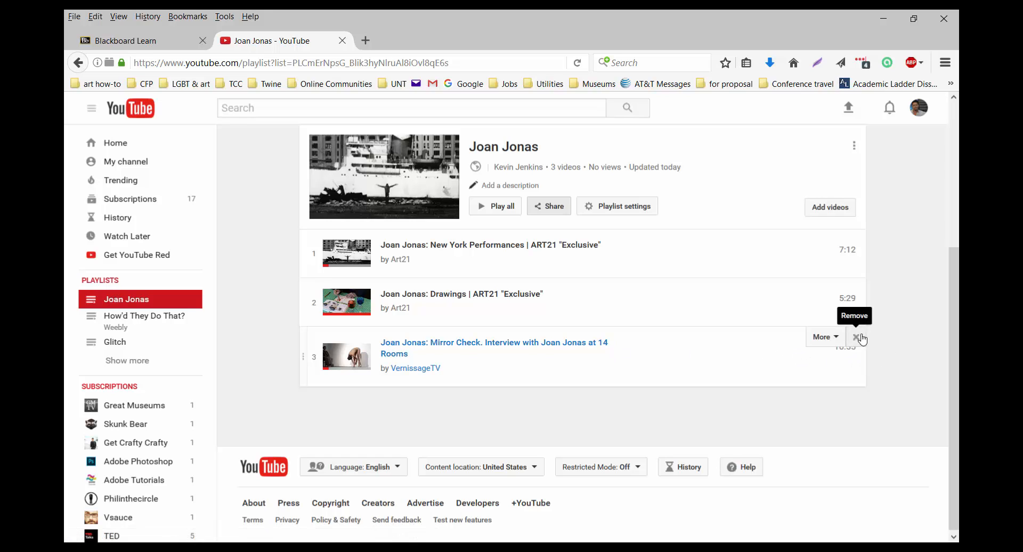
click(858, 338)
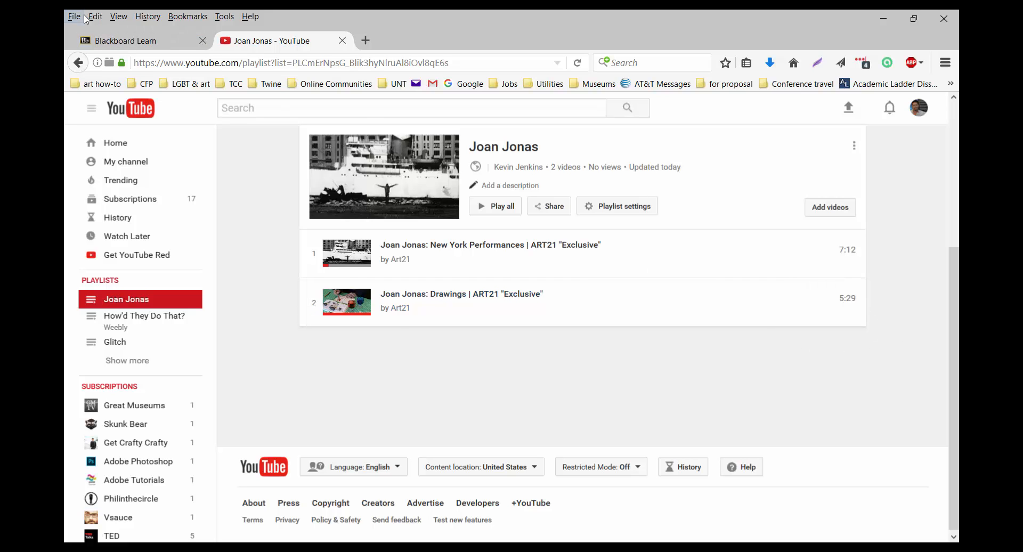
- Switch back to Blackboard Learn, close the embedded player's video list and reload the page
click(112, 43)
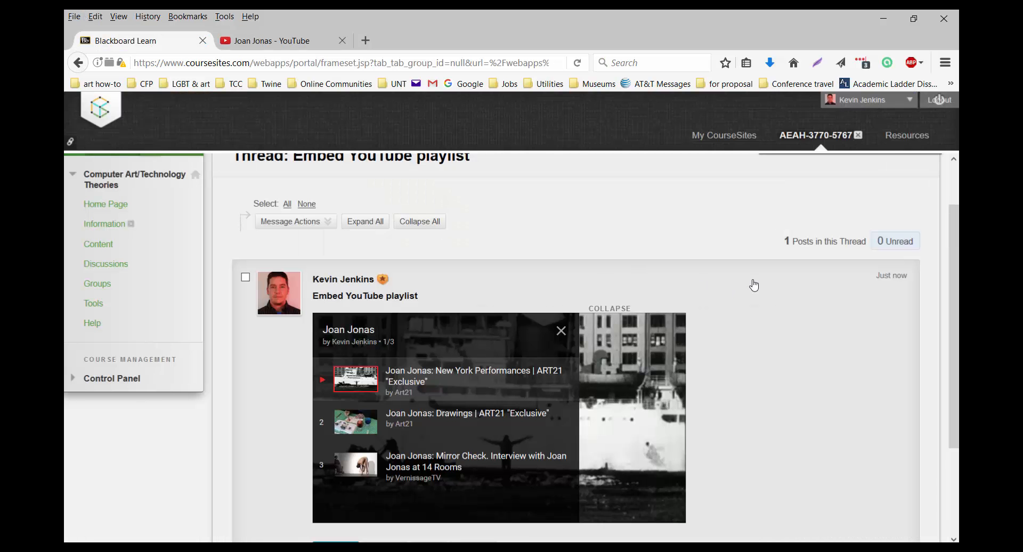
click(561, 331)
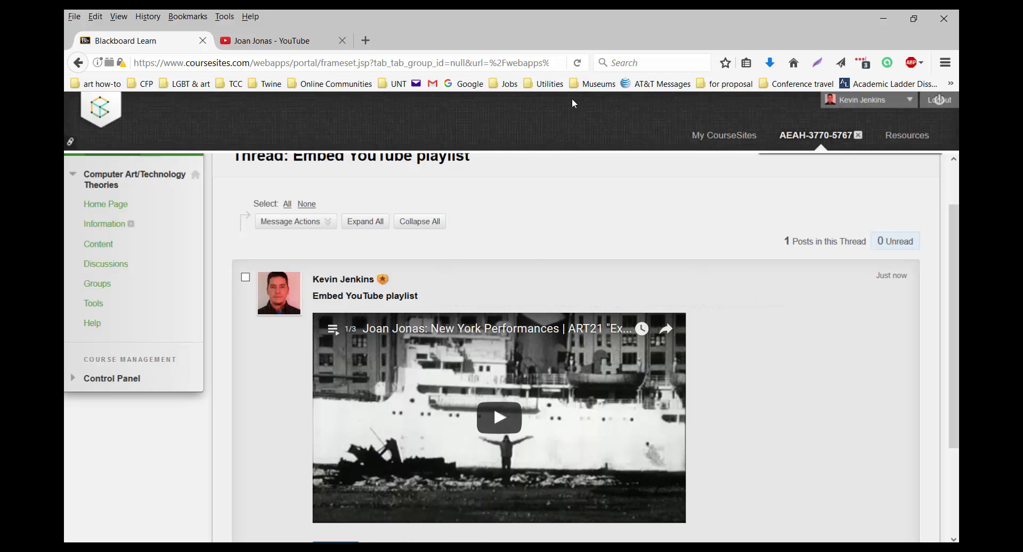
click(578, 63)
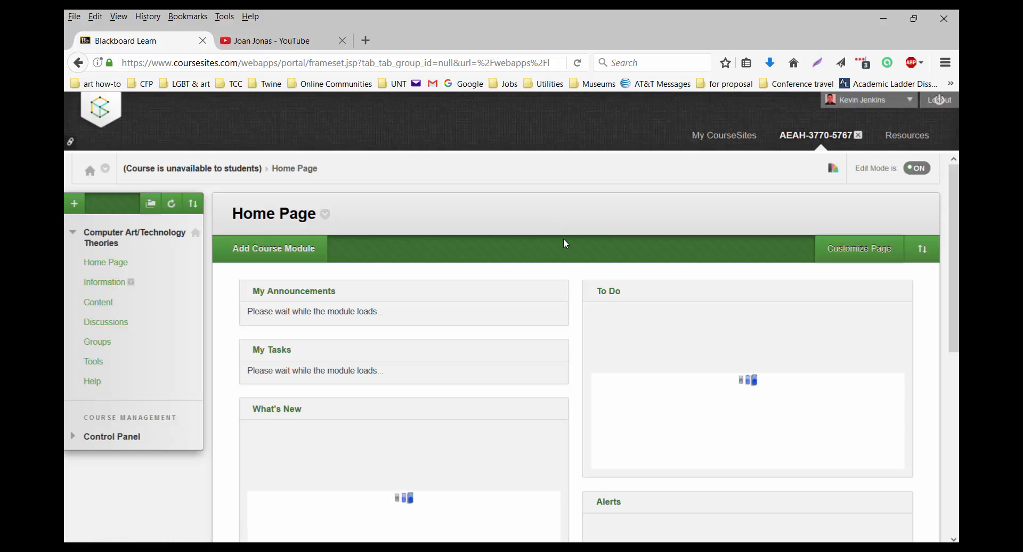
- Reopen the "Embed YouTube playlist" thread in the Media practice forum and show the video list of the embedded playlist
click(125, 323)
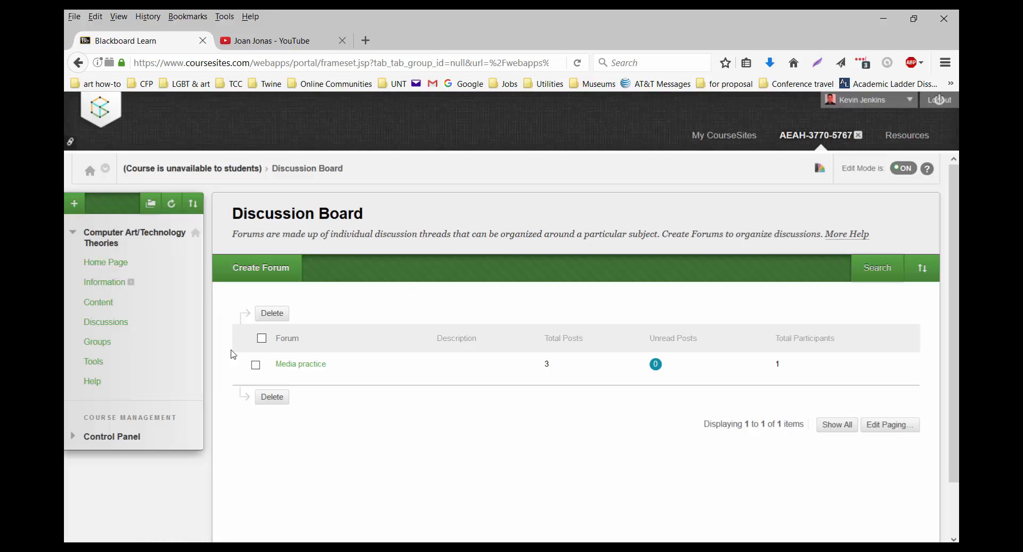
click(314, 369)
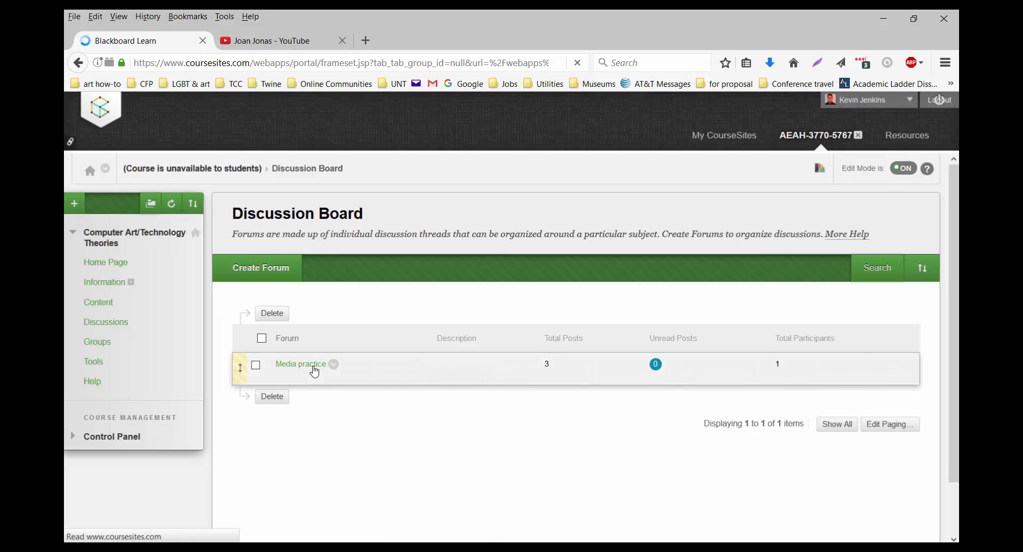
click(429, 383)
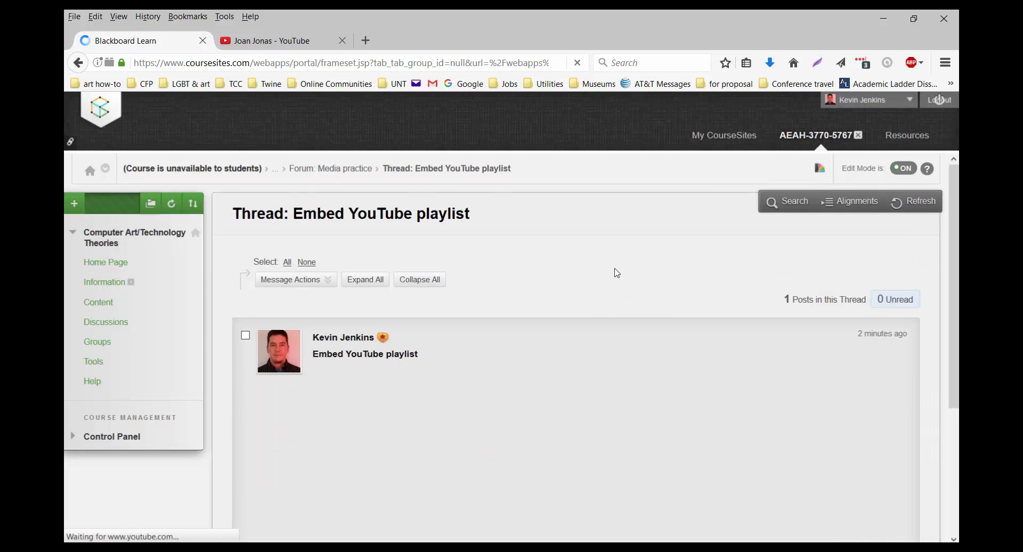
scroll(609, 266, down, 3)
click(334, 245)
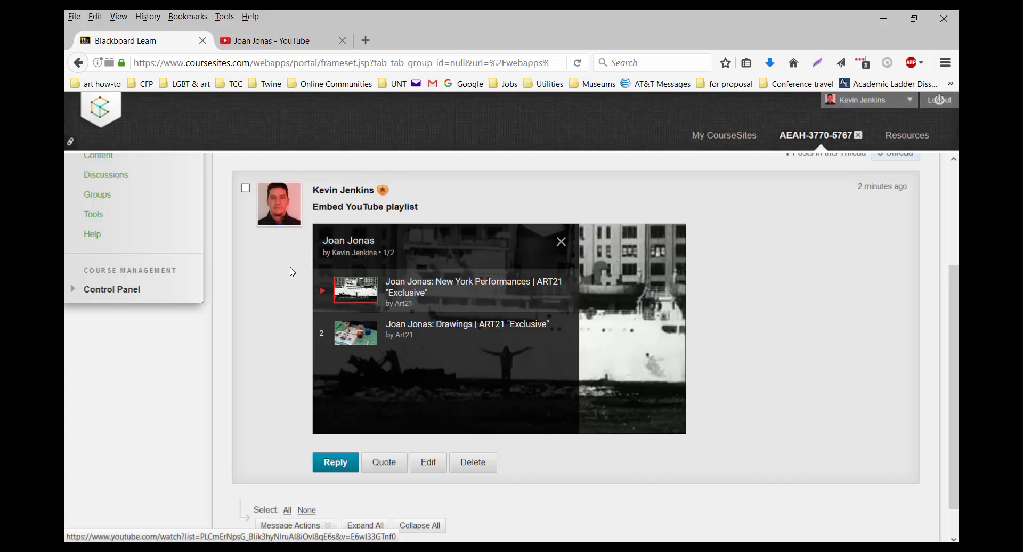
- Switch to YouTube and search for "joan jonas vertical roll"
click(304, 42)
scroll(279, 299, up, 2)
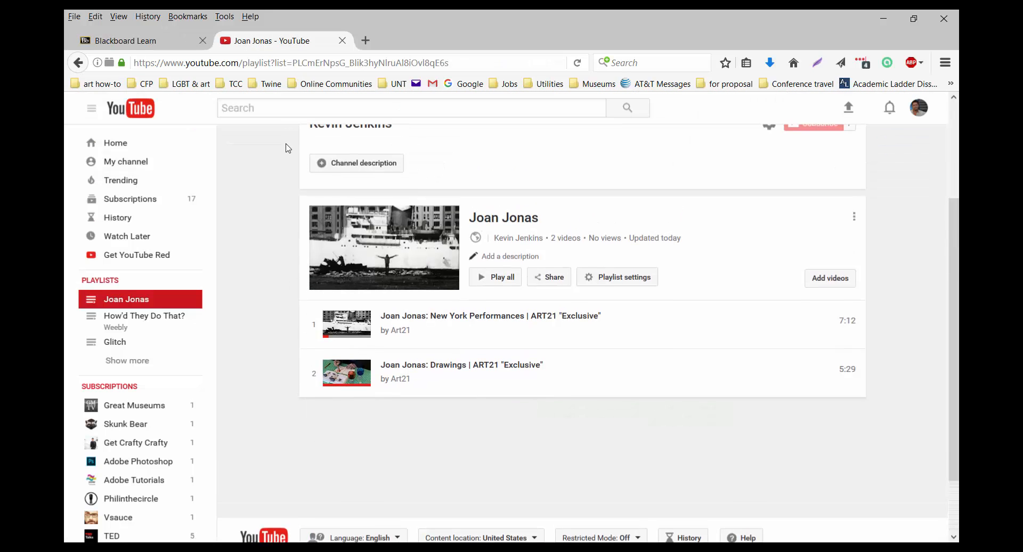
click(286, 109)
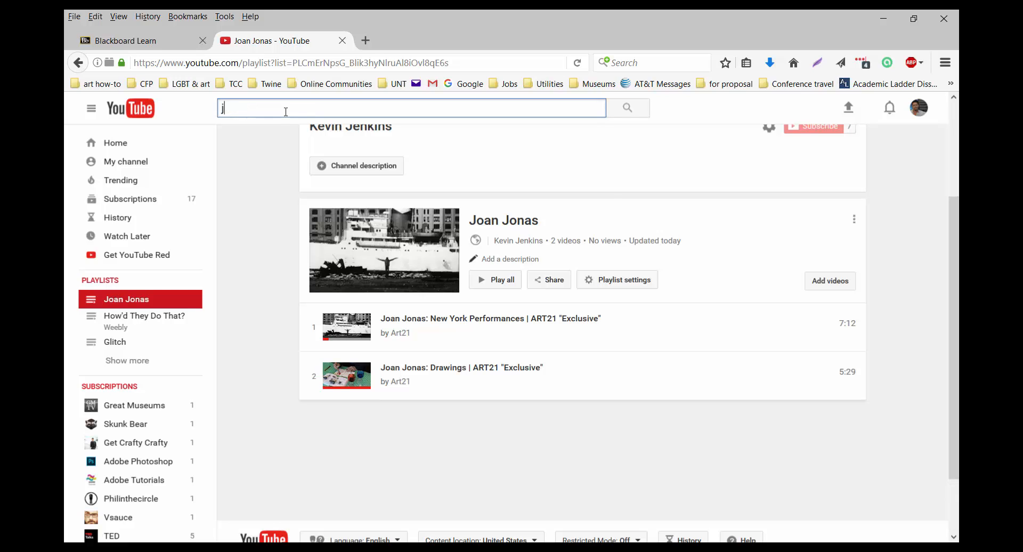
text(joan jonas)
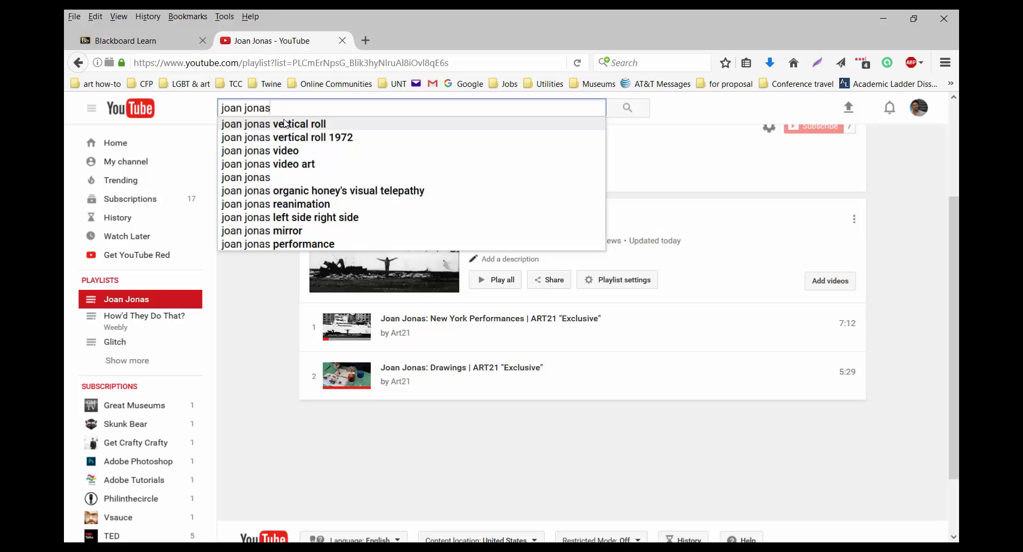
click(288, 124)
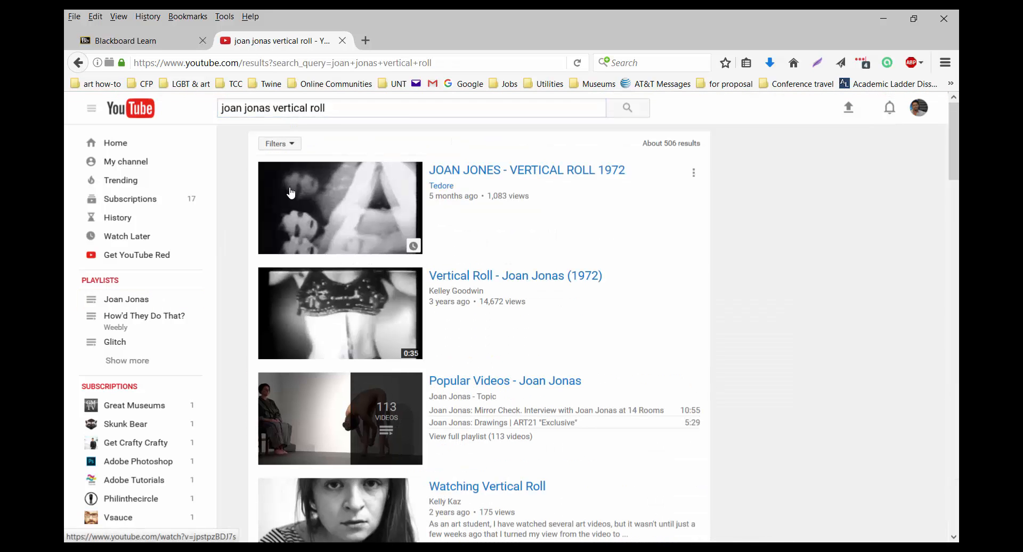
- Open the video "JOAN JONES - VERTICAL ROLL 1972", pause it, and add it to the Joan Jonas playlist
click(567, 172)
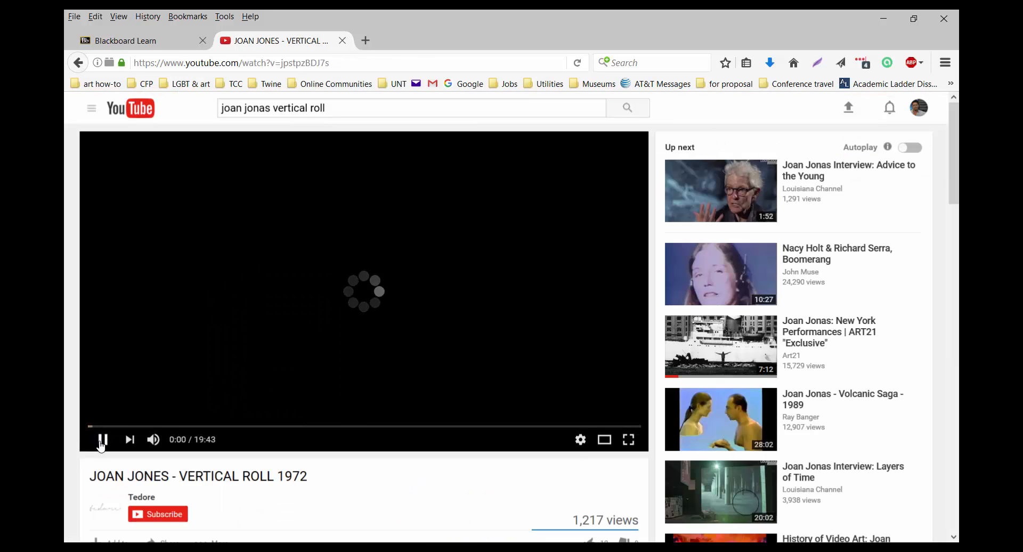
click(98, 440)
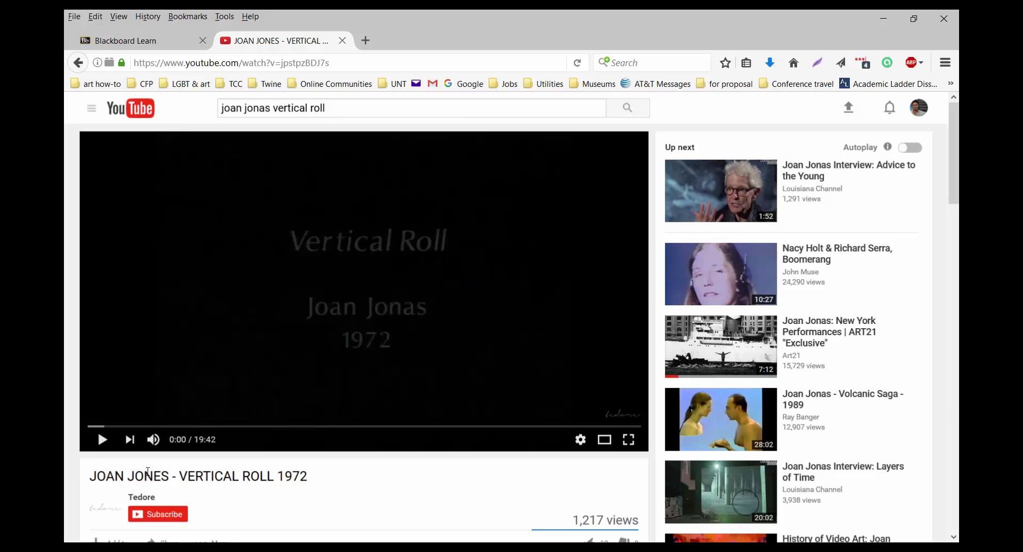
scroll(259, 479, down, 3)
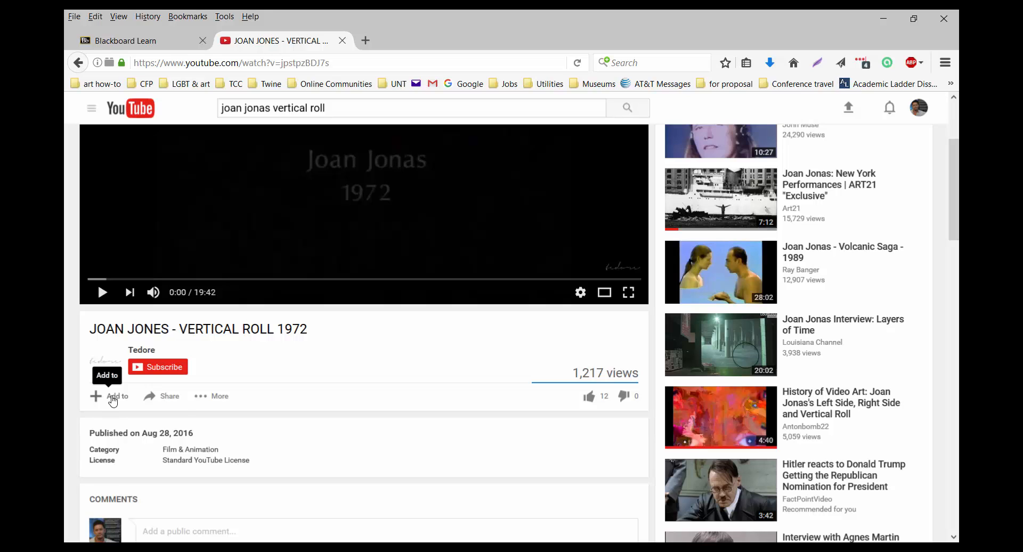
click(113, 401)
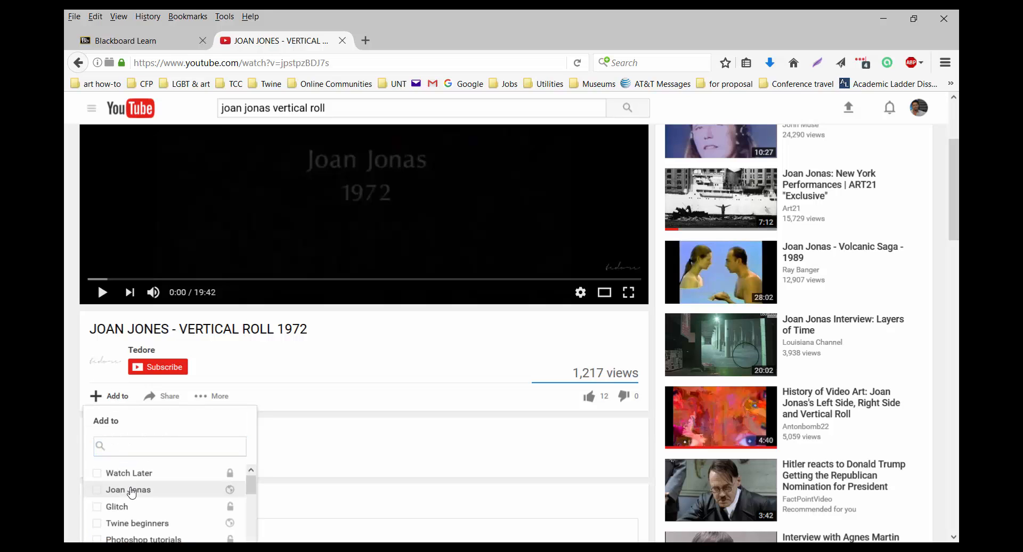
click(131, 492)
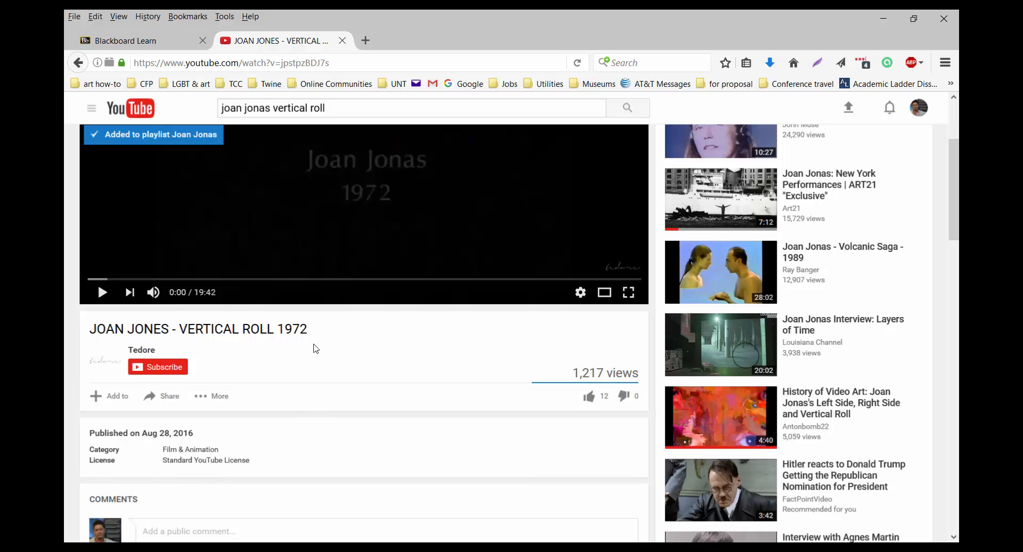
- Switch back to Blackboard Learn, return to the Media practice forum and reopen the "Embed YouTube playlist" thread
click(162, 42)
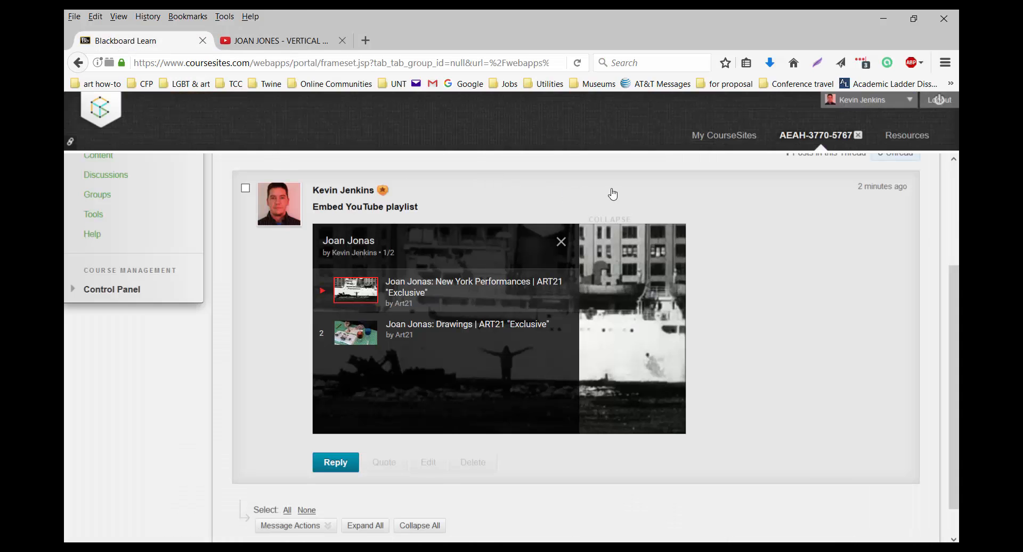
scroll(714, 211, up, 3)
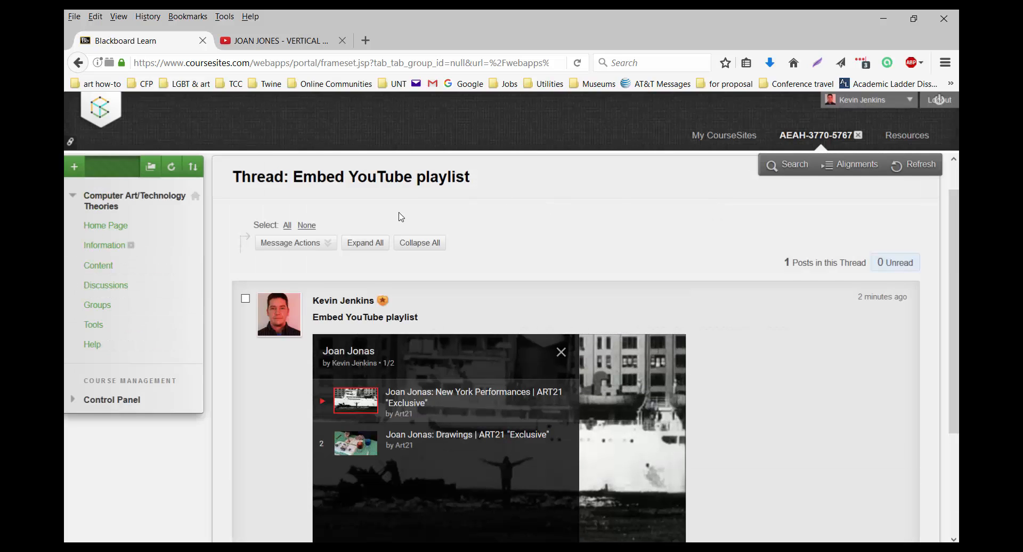
scroll(420, 218, up, 1)
click(331, 169)
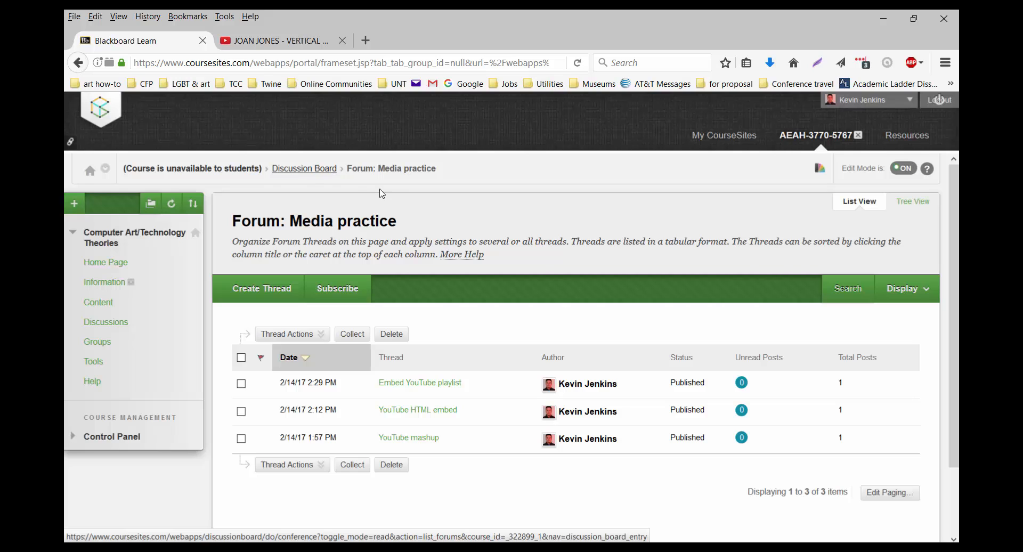
click(430, 384)
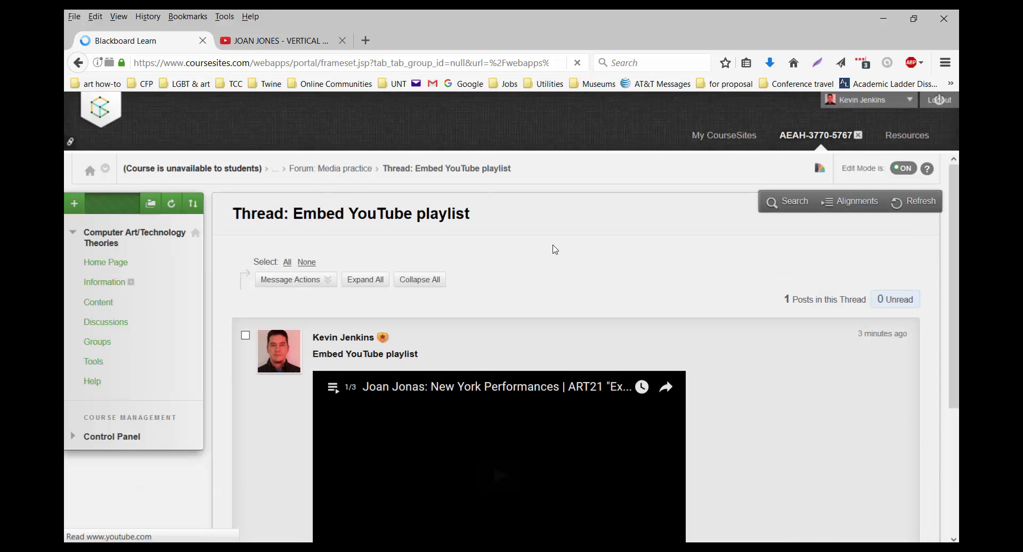
- Show the embedded Joan Jonas playlist's video list to check for the added Vertical Roll video, and close the list
scroll(555, 249, down, 2)
click(333, 313)
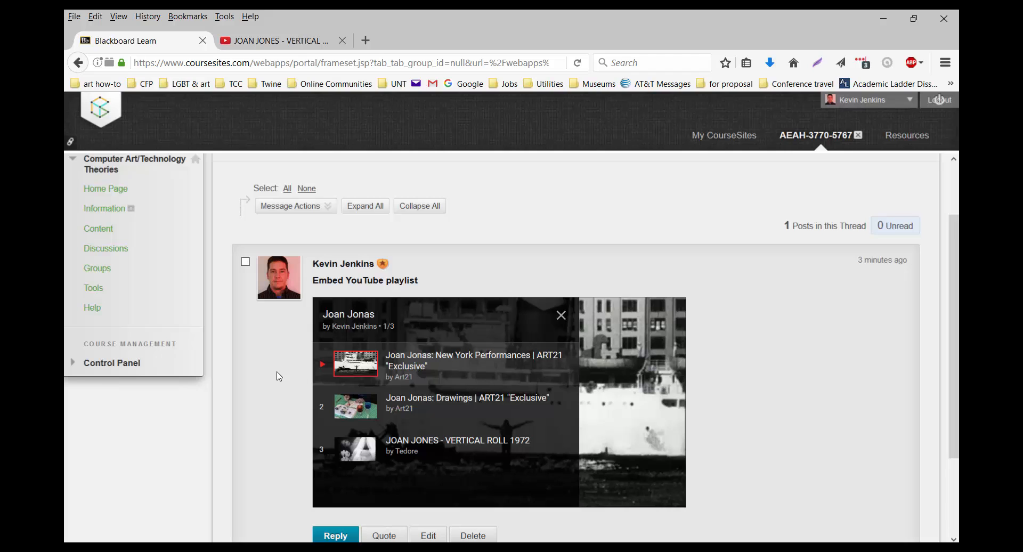
click(561, 315)
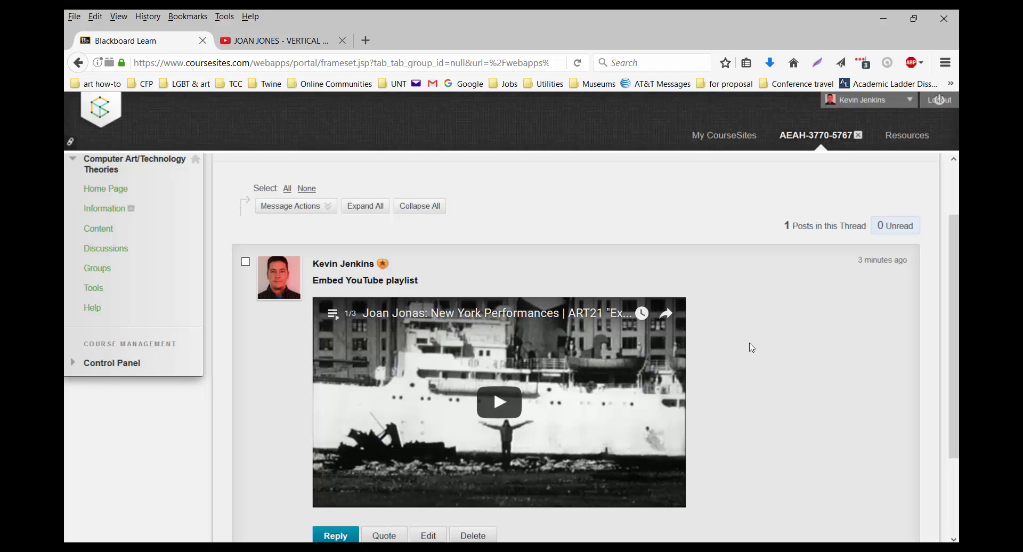
scroll(750, 335, down, 2)
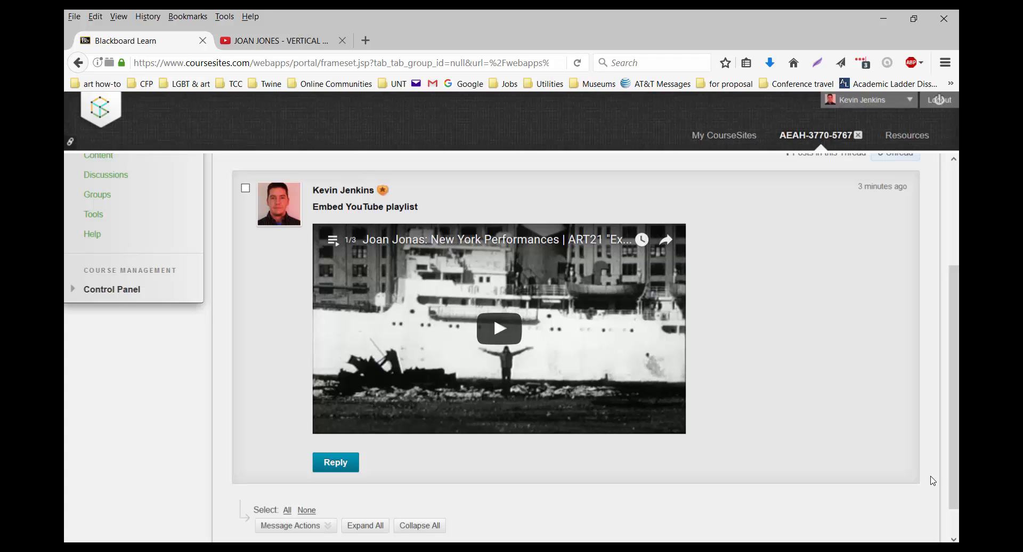
scroll(933, 481, up, 3)
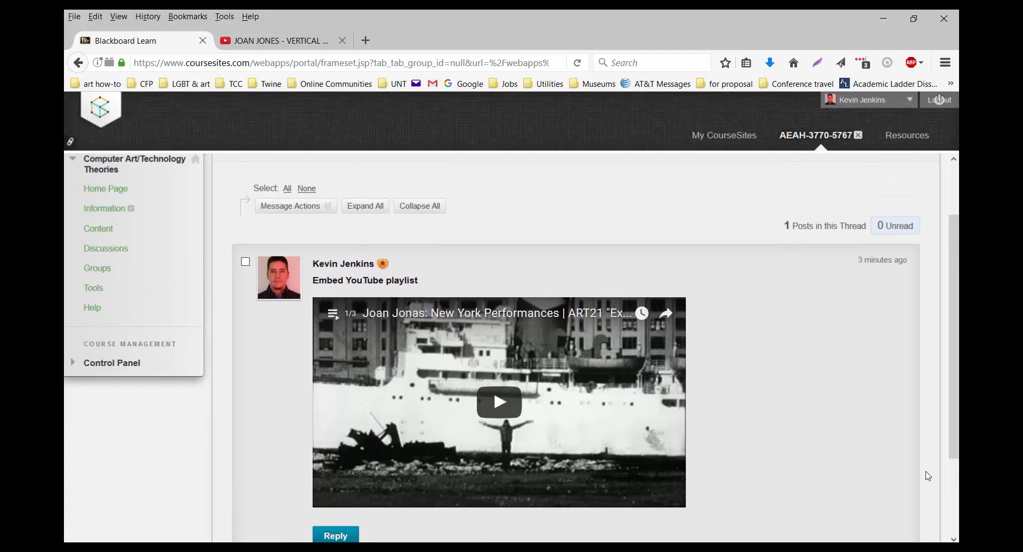